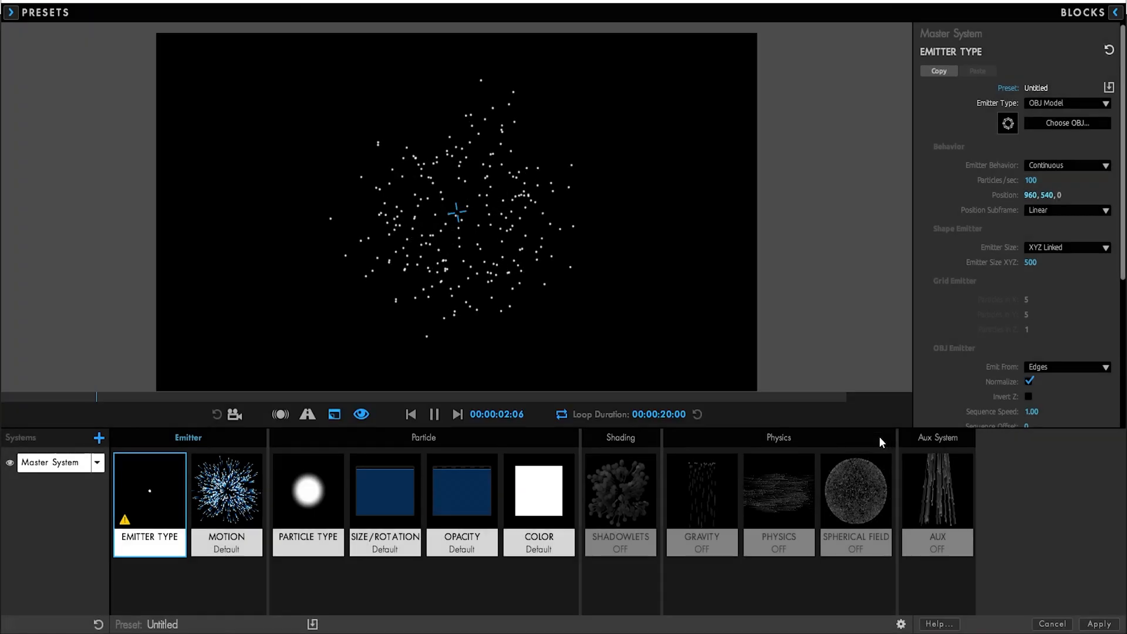
Set the OBJ model emitter's emission rate to 600 particles per second.
left_click(1039, 179)
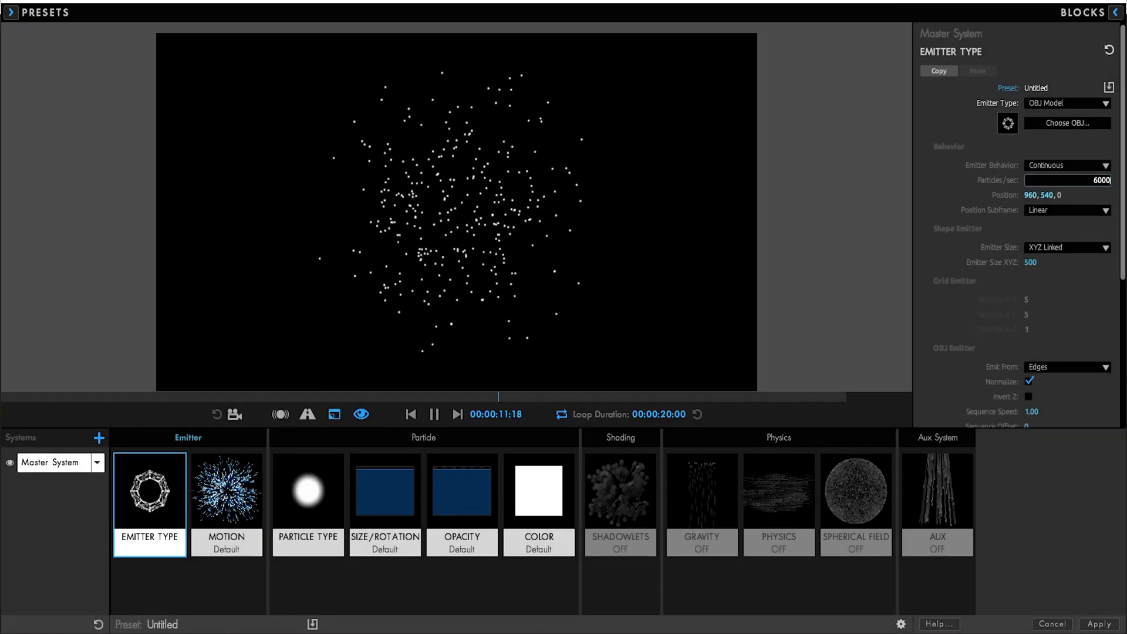
key("Tab")
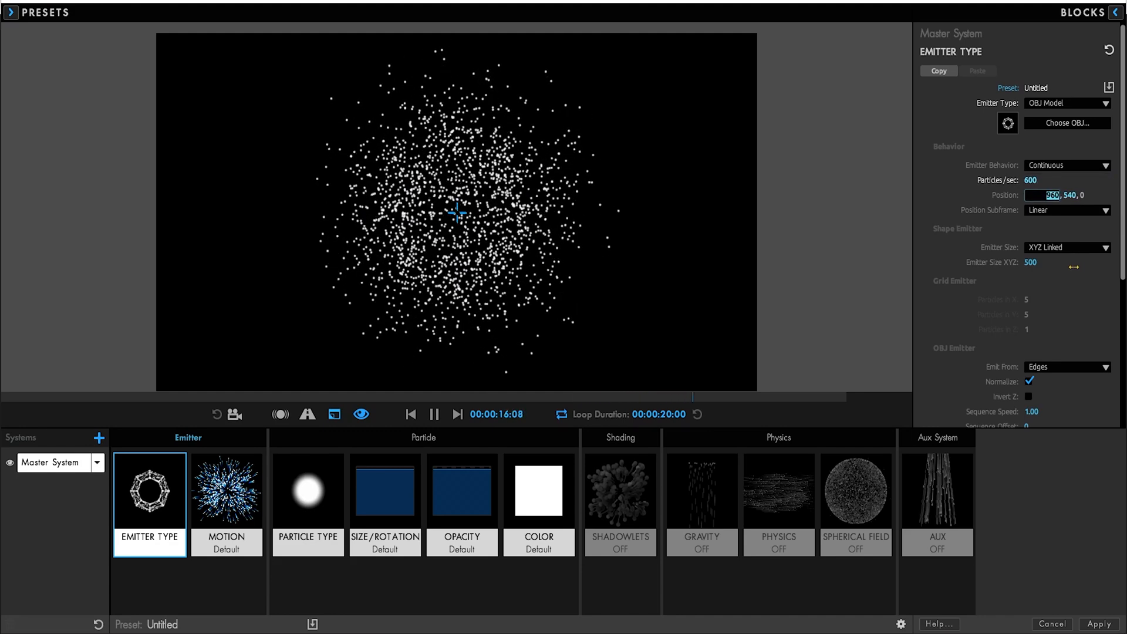
left_click(1044, 364)
left_click(1045, 366)
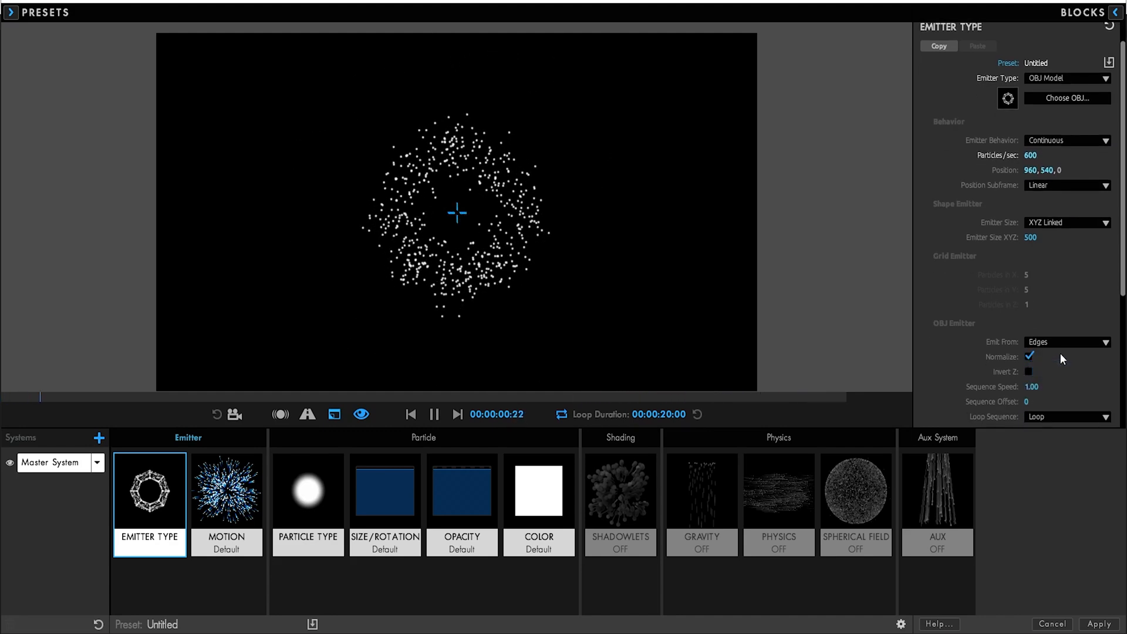
scroll(1060, 354, "down", 3)
scroll(1060, 353, "down", 3)
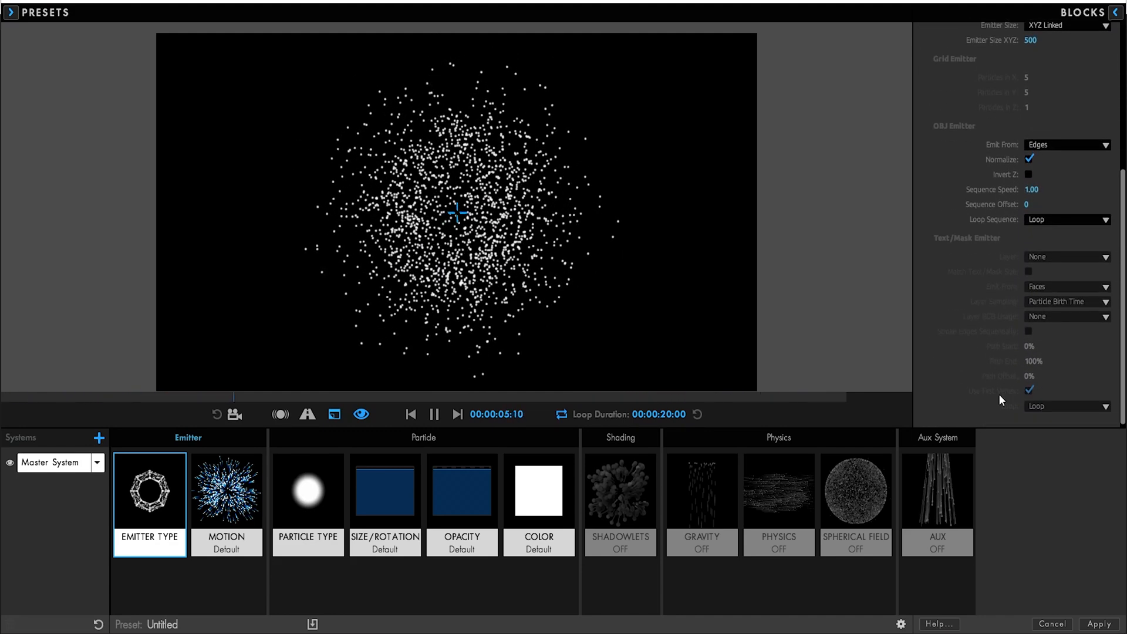
Make the emitter motion Directional with a direction spread of 0%.
left_click(235, 503)
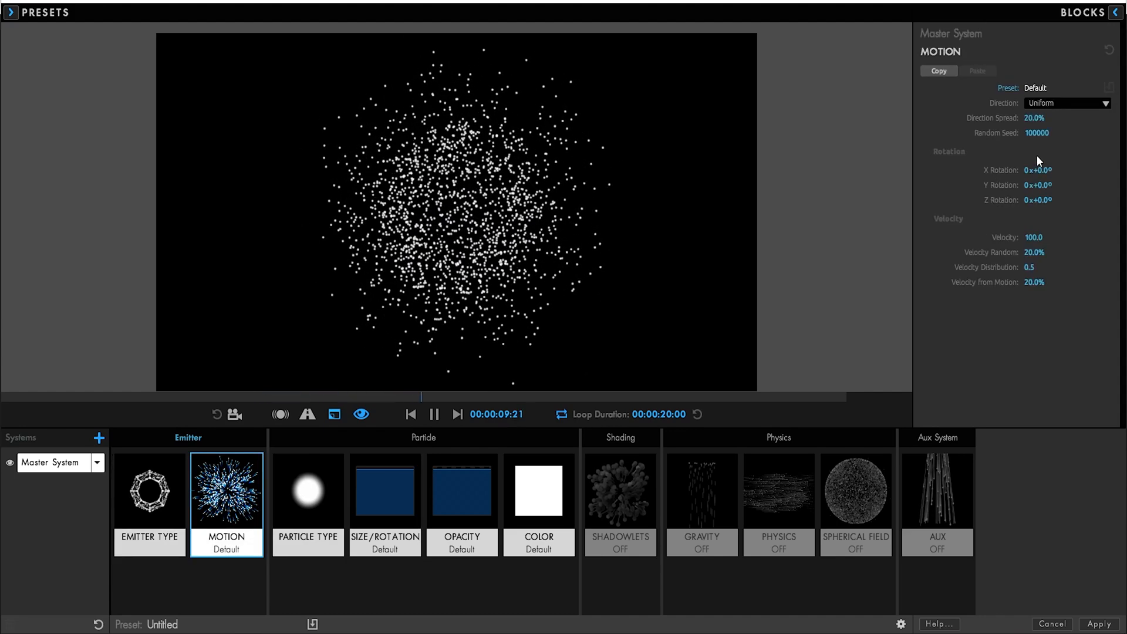
left_click(1057, 103)
left_click(1064, 129)
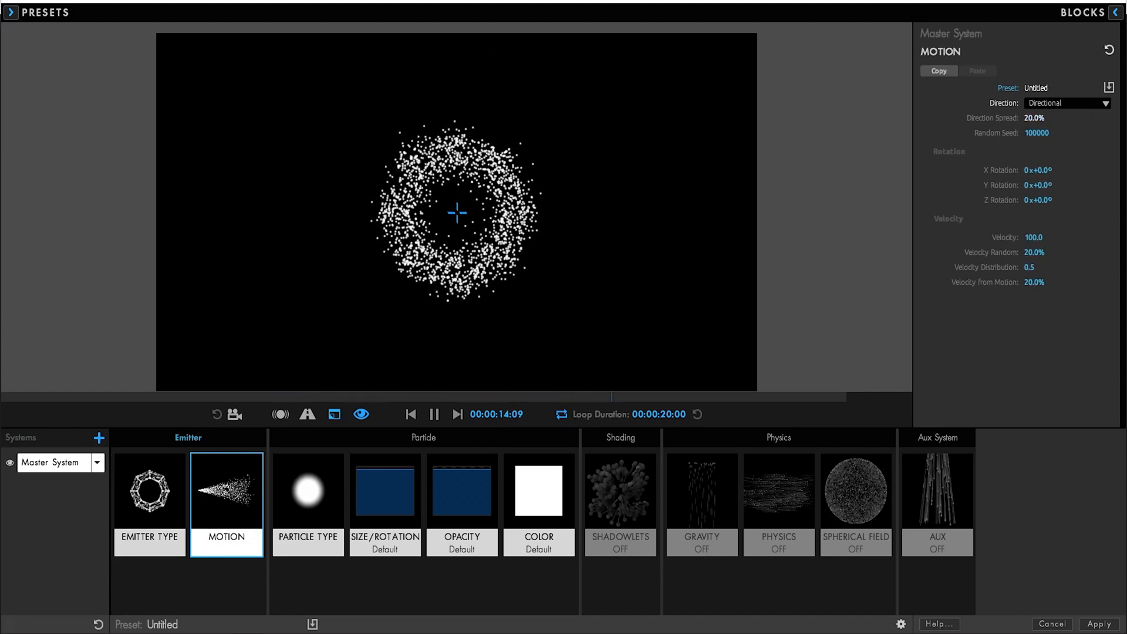
left_click(1035, 120)
type("0")
key("Return")
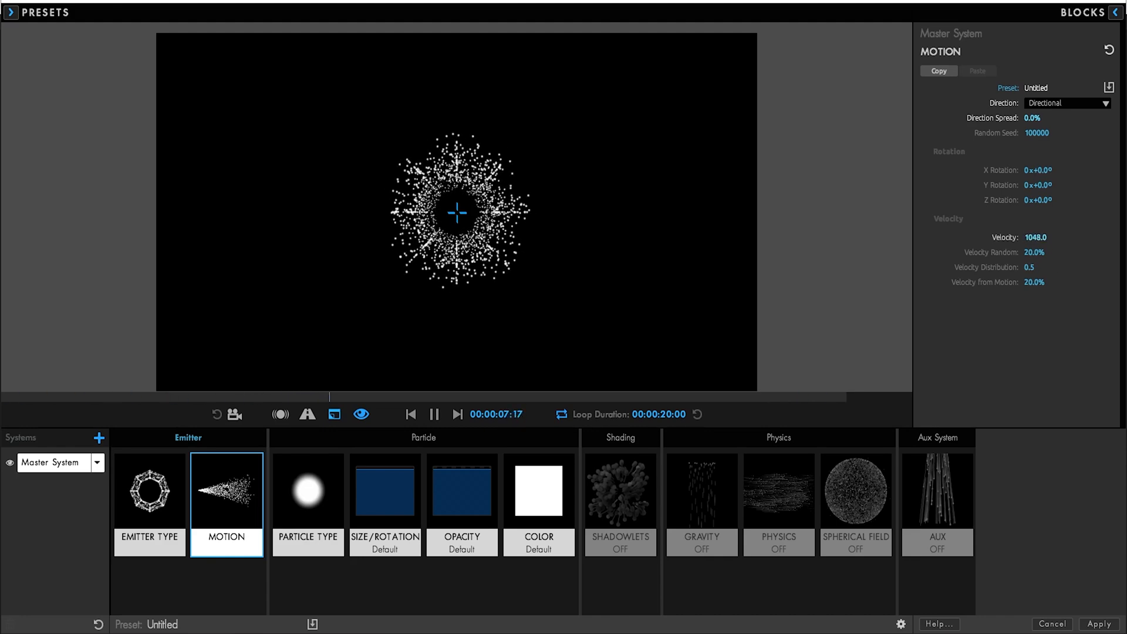
Reverse the emission velocity, entering -500 and fine-tuning it to -558.
left_click(1036, 237)
key("BackSpace")
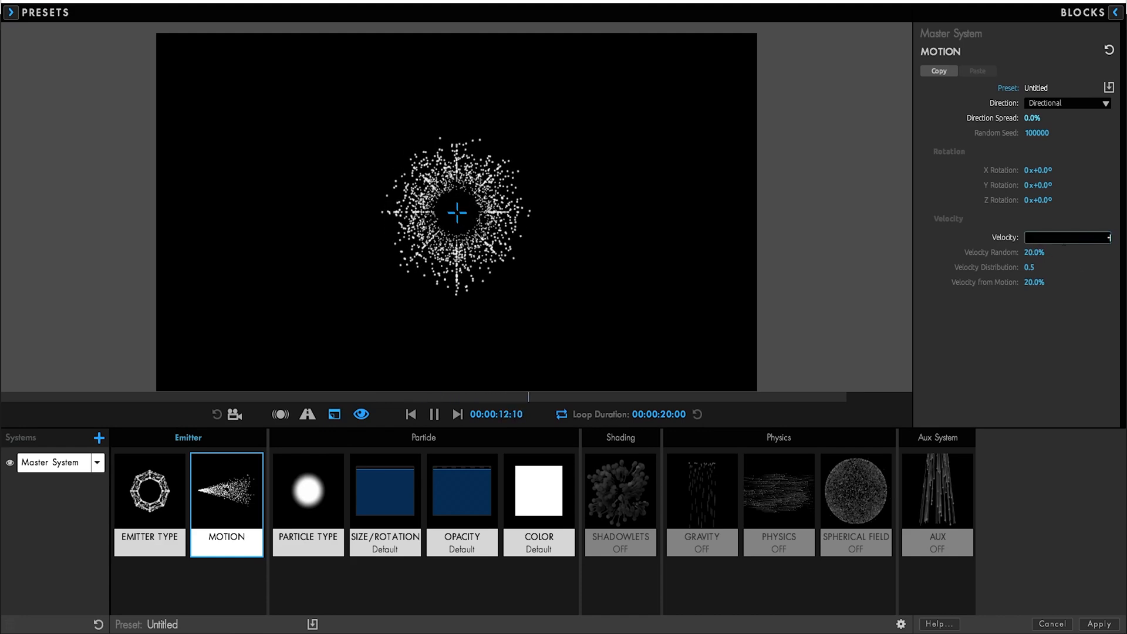
type("-500")
key("Return")
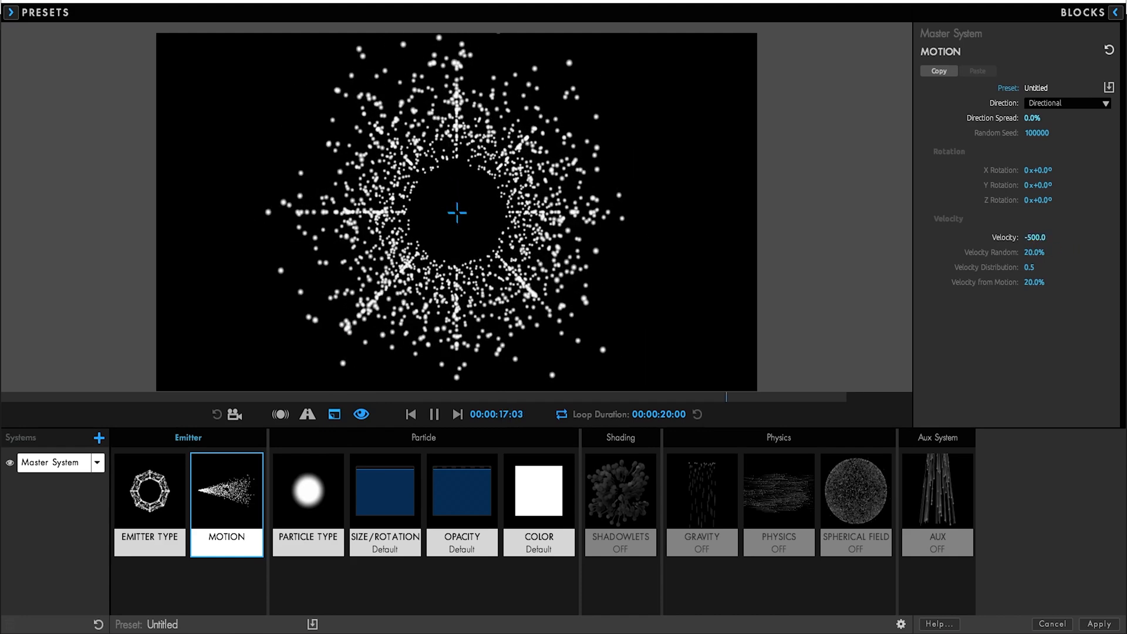
left_click_drag(1036, 238, 1031, 237)
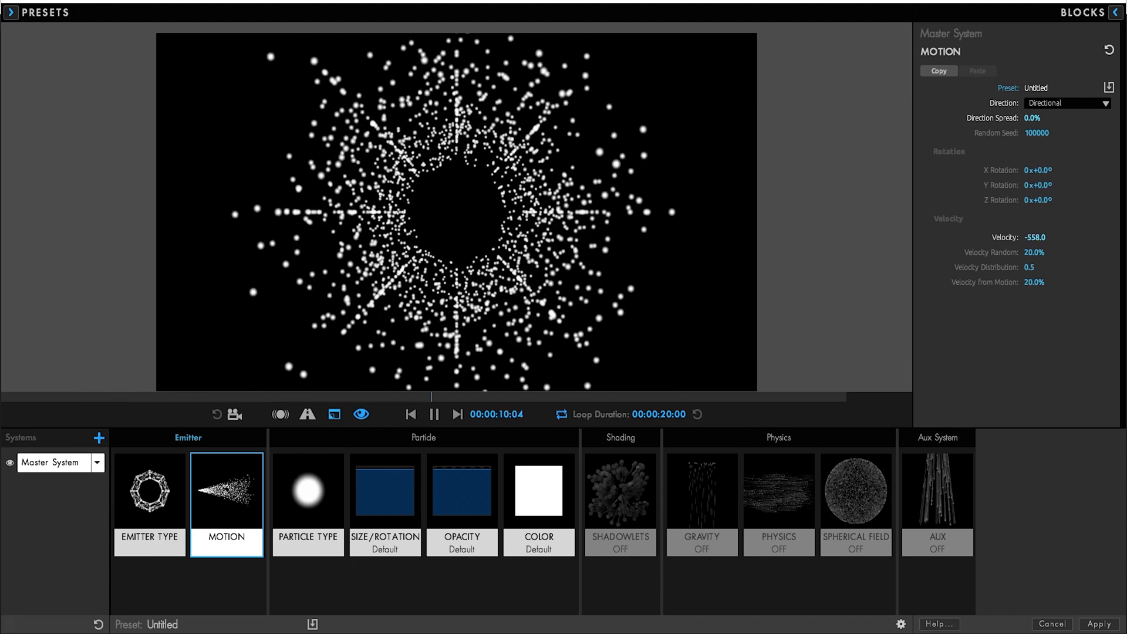
Change the particle type to Glow Sphere (No DOF).
left_click(308, 499)
left_click(1067, 102)
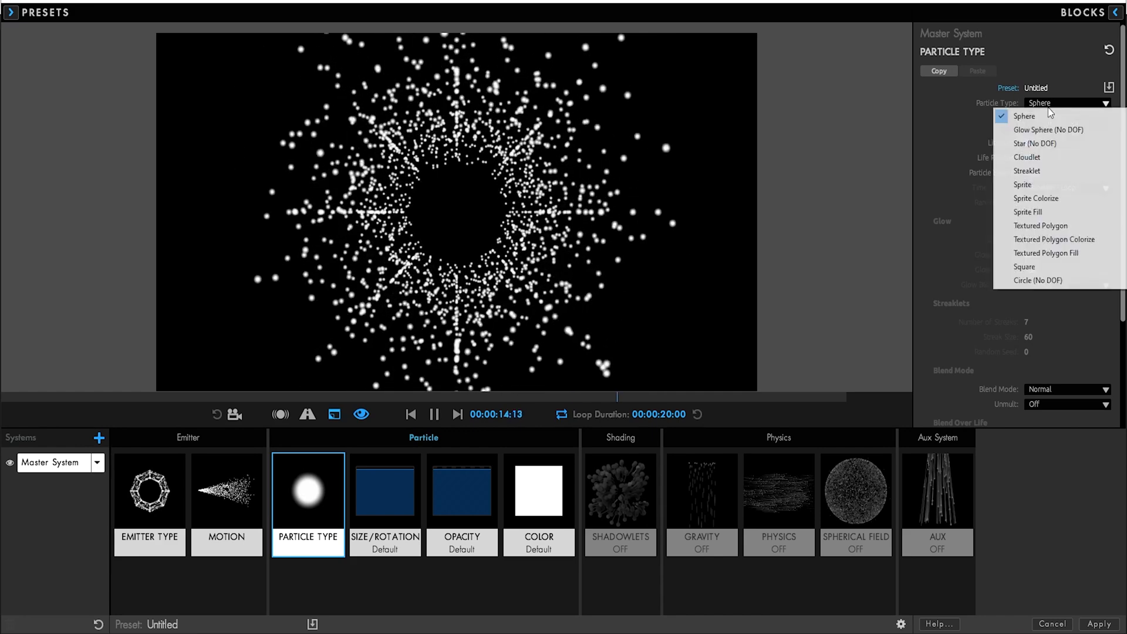
left_click(1057, 130)
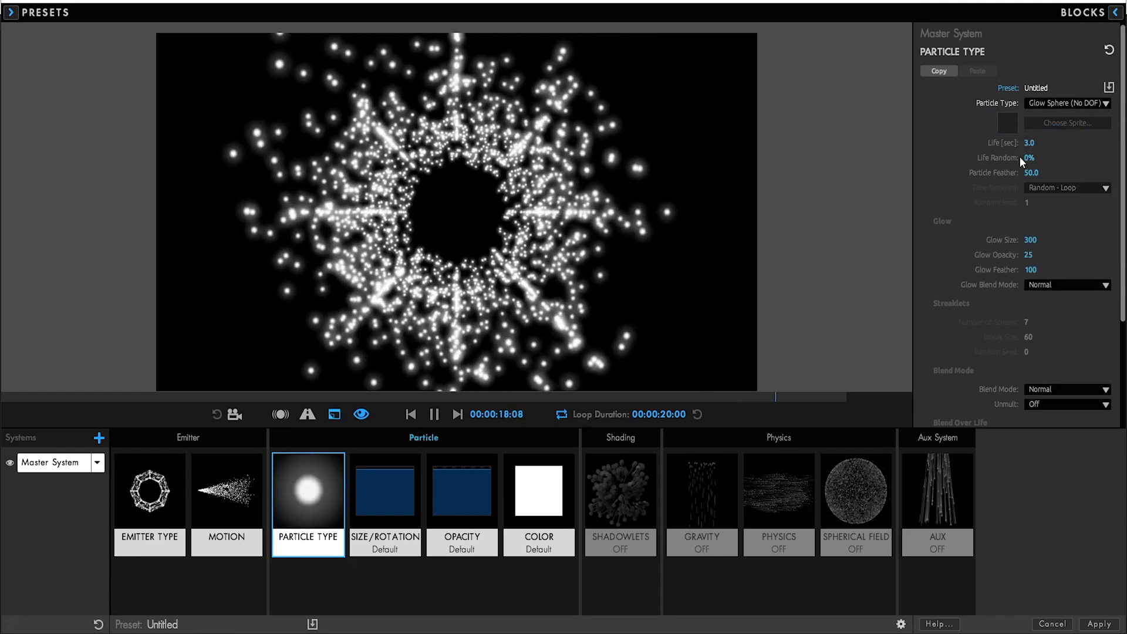
Set the particles' glow blend mode to Add and change their main blend mode.
left_click(1052, 284)
left_click(1056, 310)
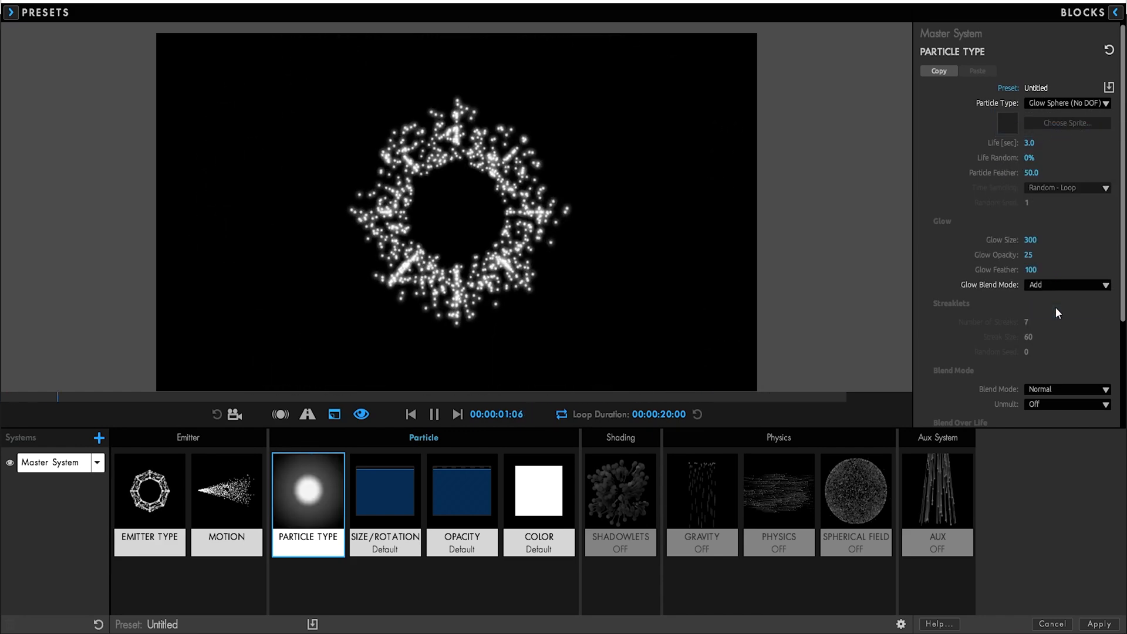
left_click(1040, 392)
left_click(1040, 425)
Set the main particle size to 6.0.
left_click(384, 499)
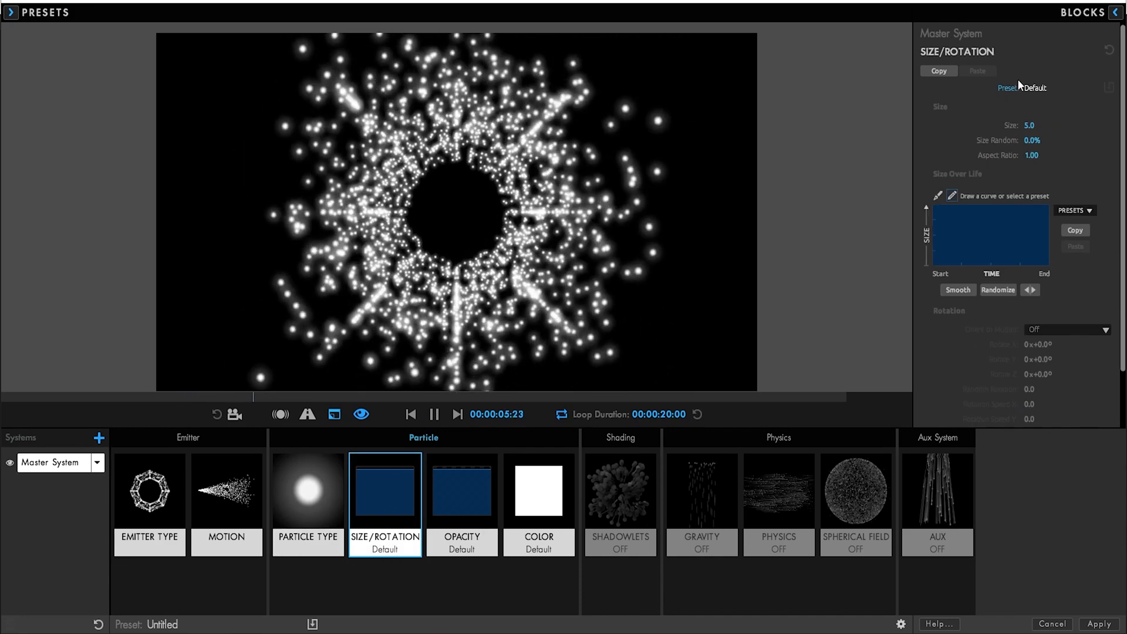
left_click(1030, 125)
type("6")
key("Tab")
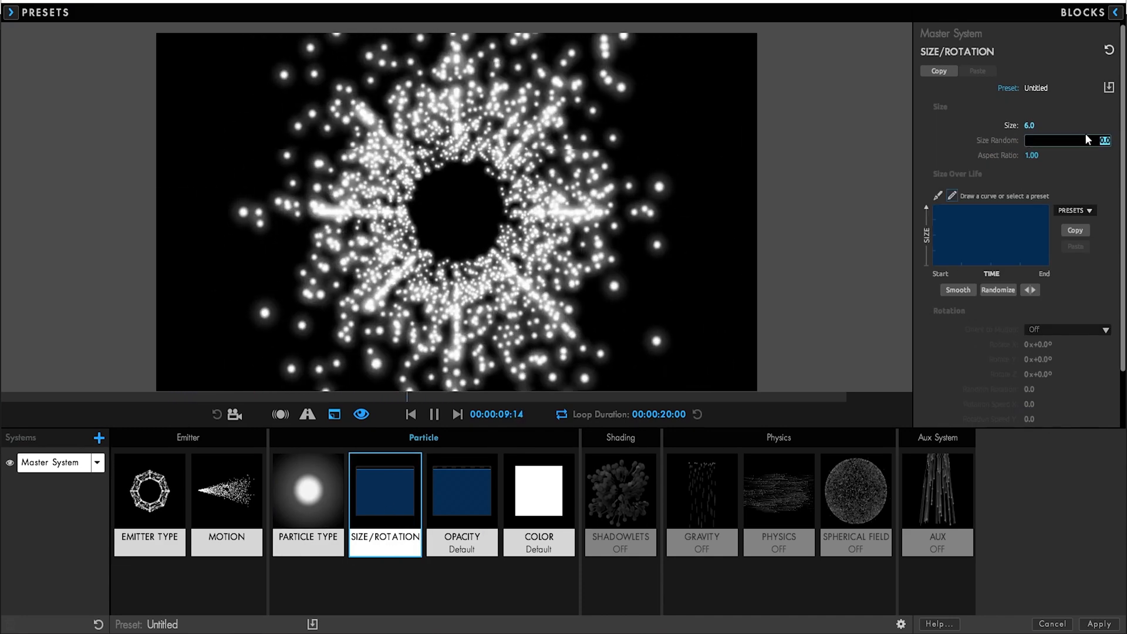
left_click(1060, 172)
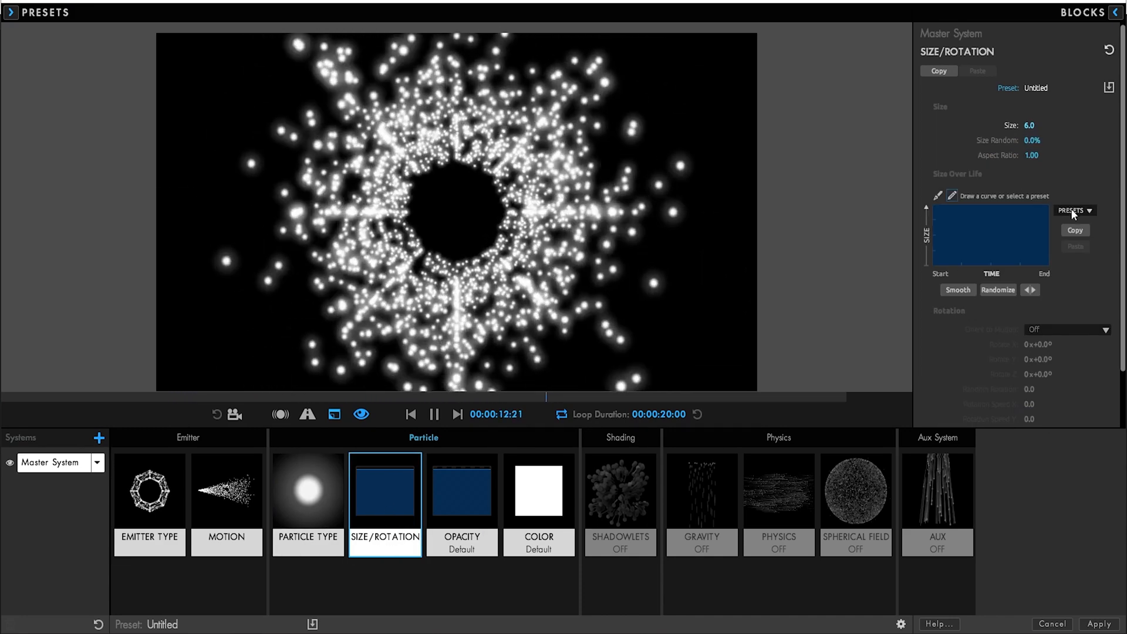
Reshape the size-over-life curve with its control points so particles start small and quickly grow to full size.
left_click(1072, 209)
left_click(938, 196)
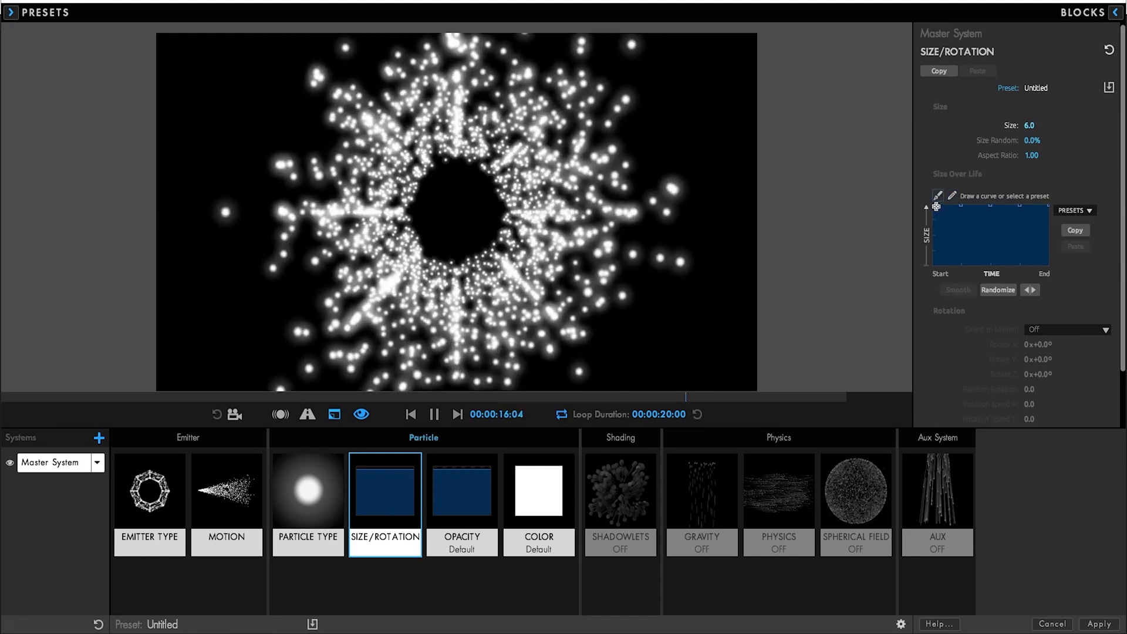
left_click_drag(932, 207, 924, 254)
scroll(1055, 312, "down", 2)
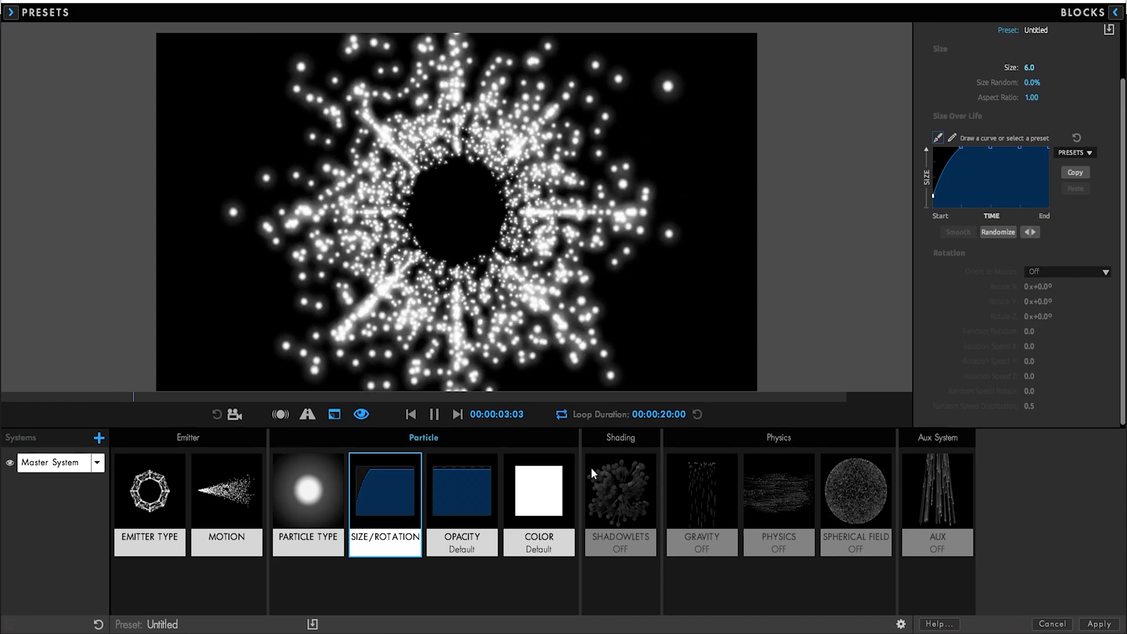
Reshape the opacity-over-life curve so particles stay opaque and fade smoothly to zero near the end of life.
left_click(470, 498)
left_click(938, 181)
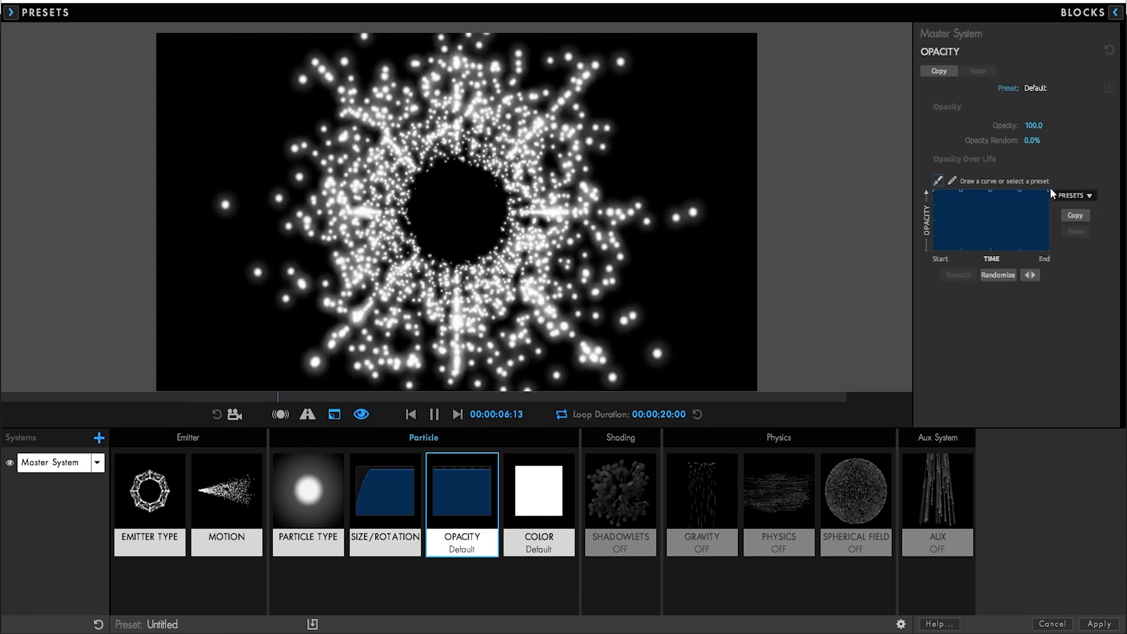
left_click_drag(1048, 191, 1016, 197)
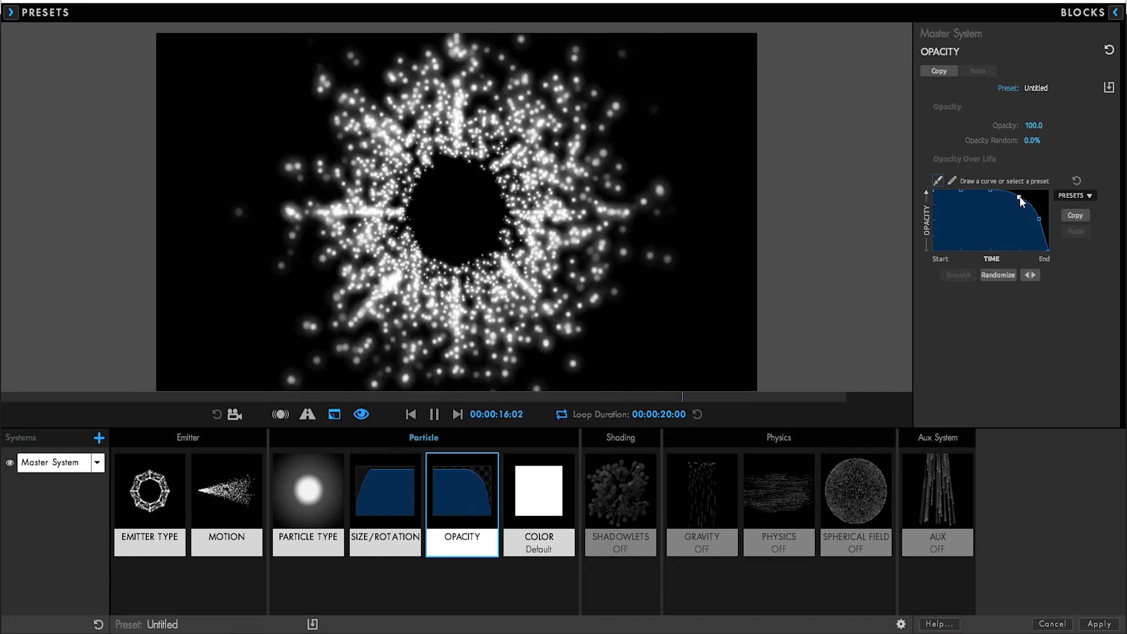
Set the main particles' color mode to Random from Gradient.
left_click(541, 519)
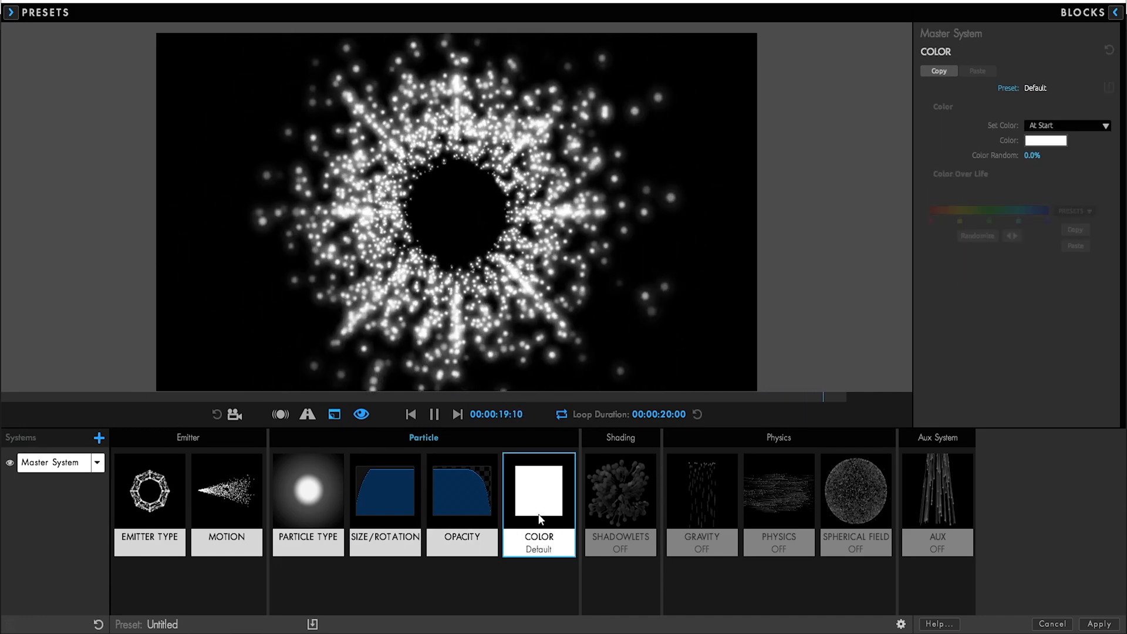
left_click(1065, 125)
left_click(1057, 166)
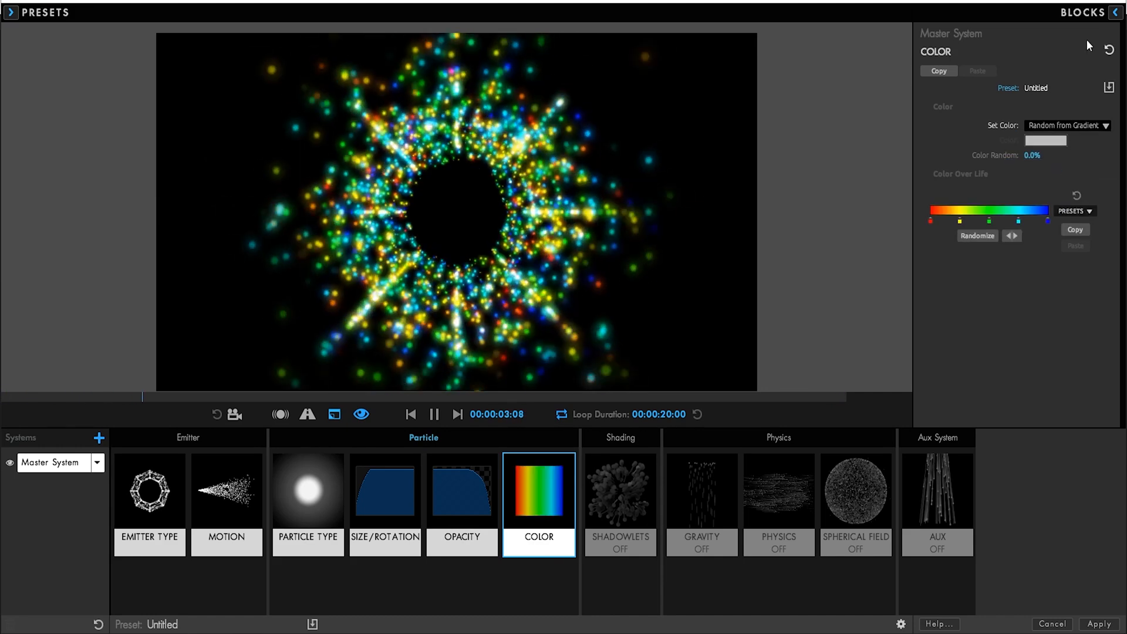
Apply the Duotone Gradient color preset to the particles and randomize its gradient colors.
left_click(1083, 12)
left_click(789, 284)
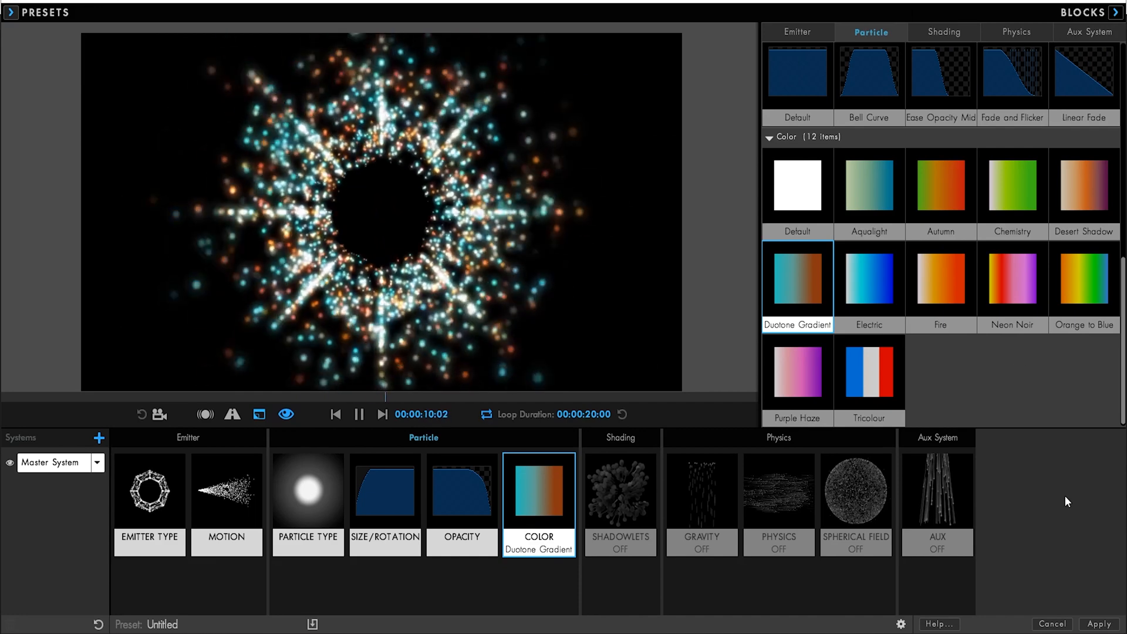
left_click(1115, 12)
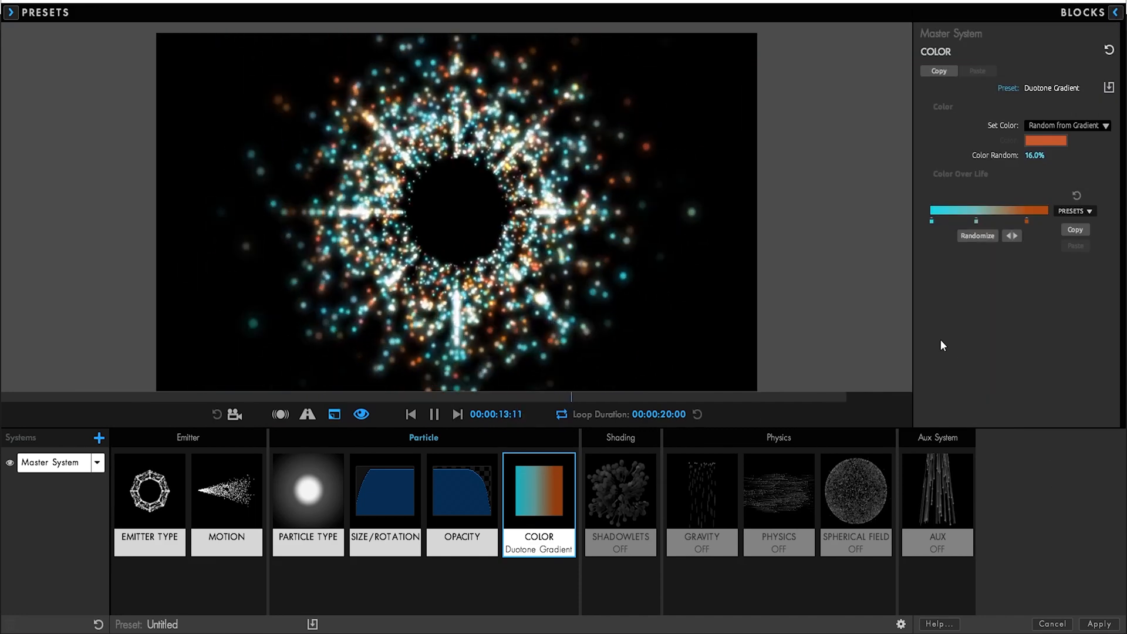
left_click(973, 236)
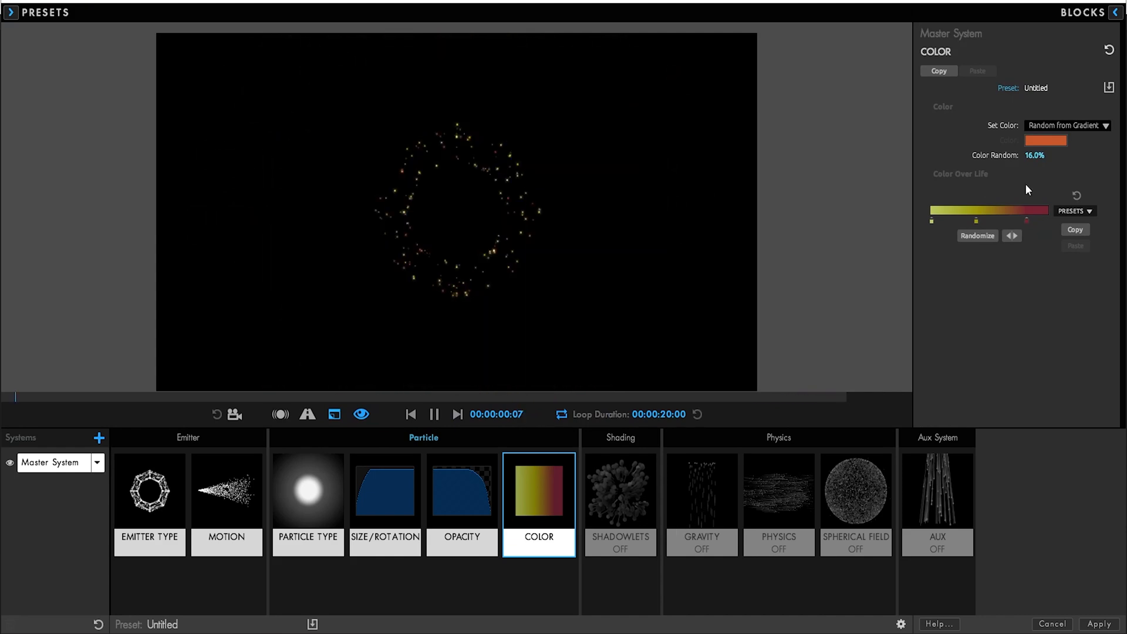
Enable the Aux system with Continuously as its emission mode and set its blend mode to Add.
left_click(930, 486)
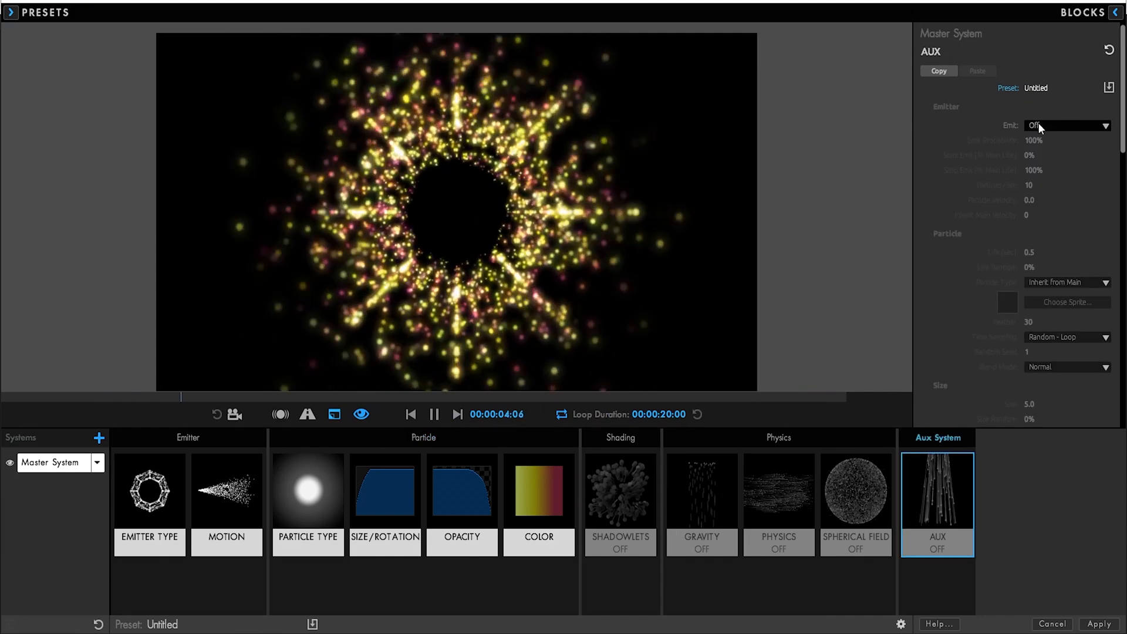
left_click(1038, 125)
left_click(1040, 171)
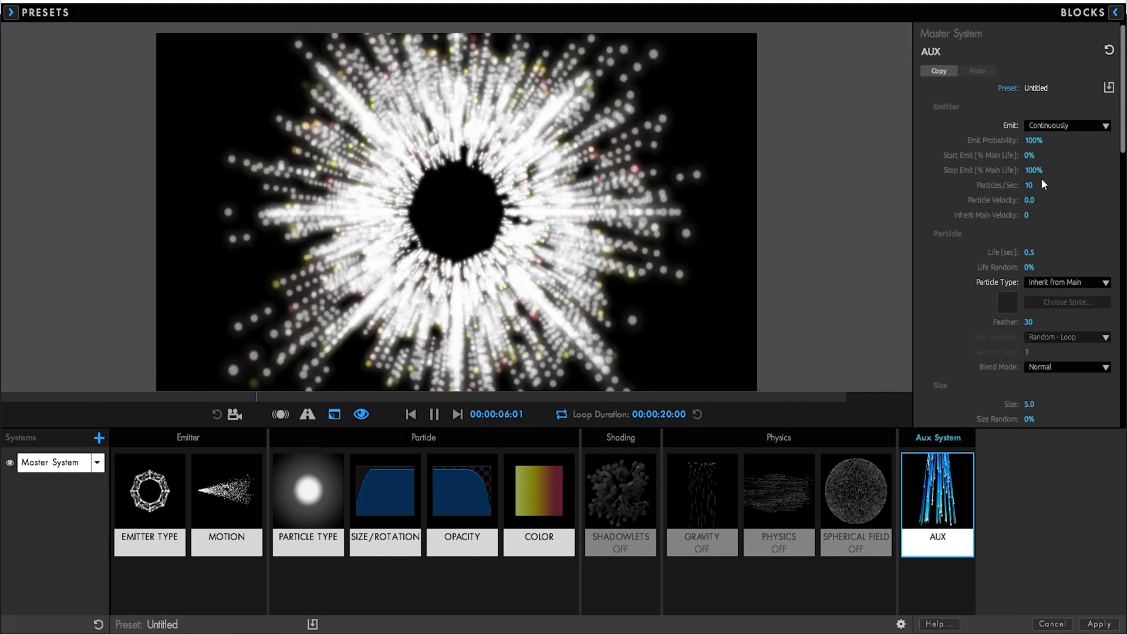
scroll(1041, 178, "down", 3)
left_click(1057, 280)
left_click(1044, 301)
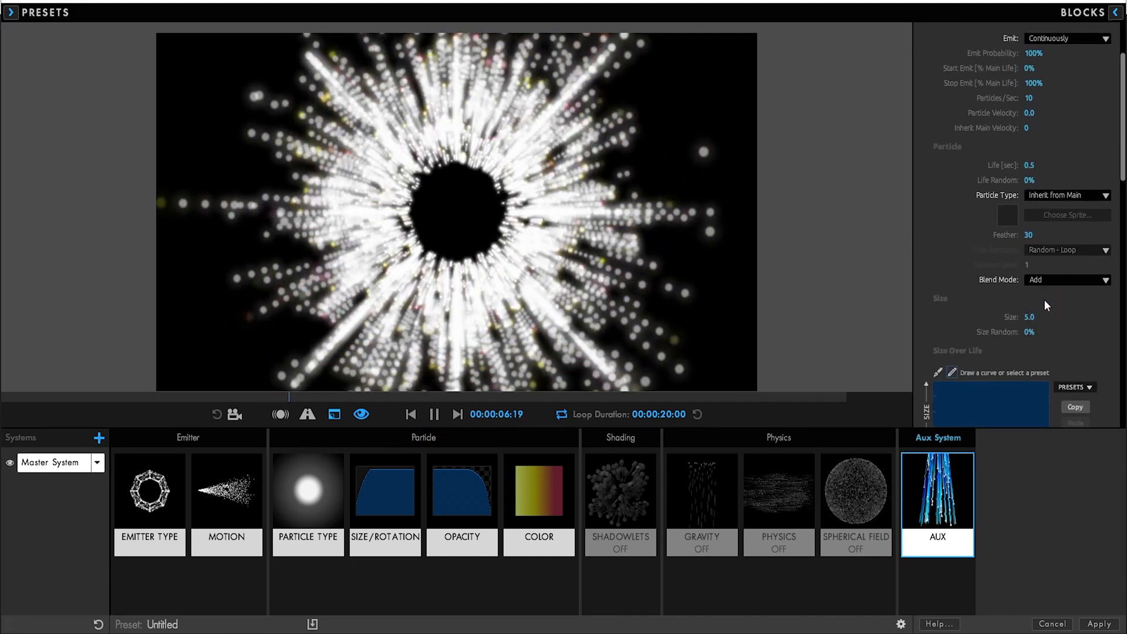
Set the Aux particles' color mode to At Start and their Color from Main to 97%.
scroll(1044, 299, "down", 1)
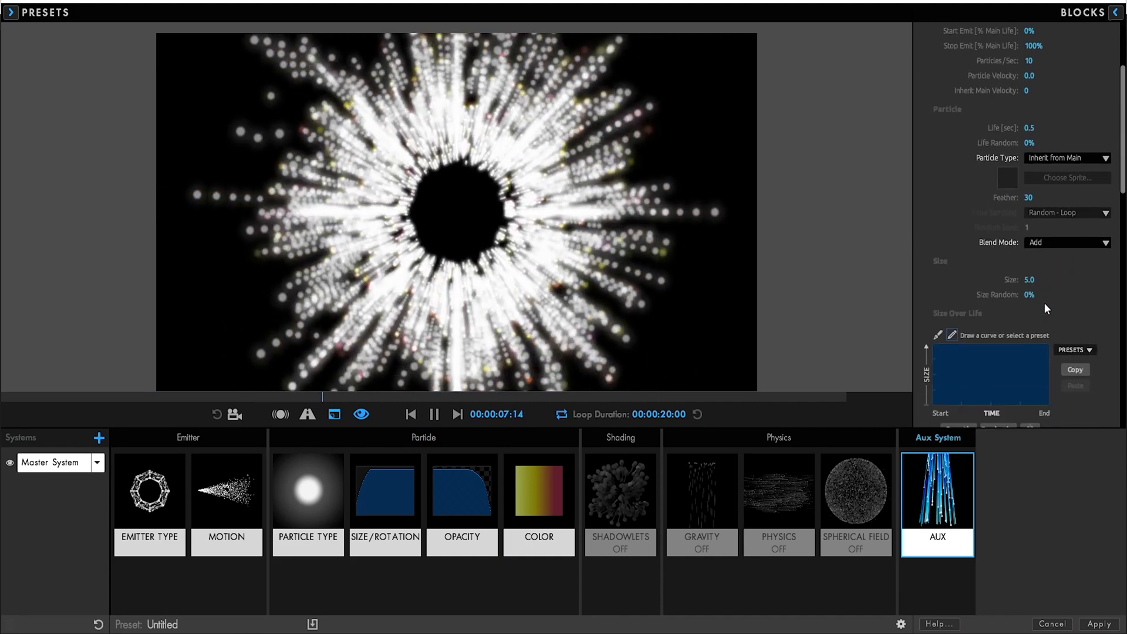
scroll(1043, 306, "down", 20)
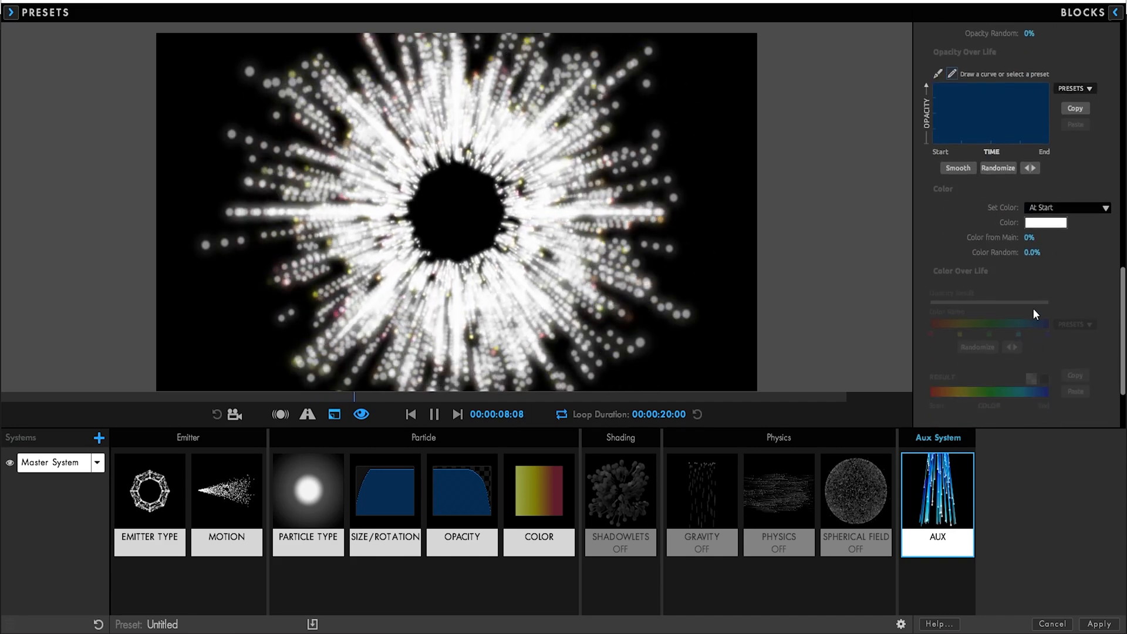
left_click(1079, 206)
left_click(1071, 249)
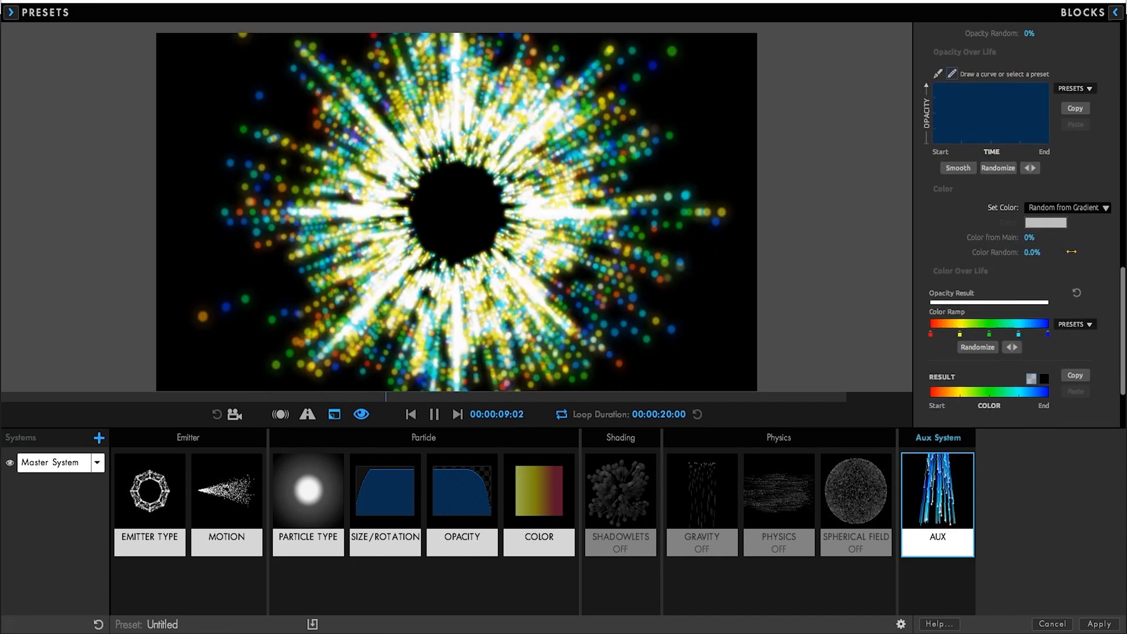
left_click(1057, 207)
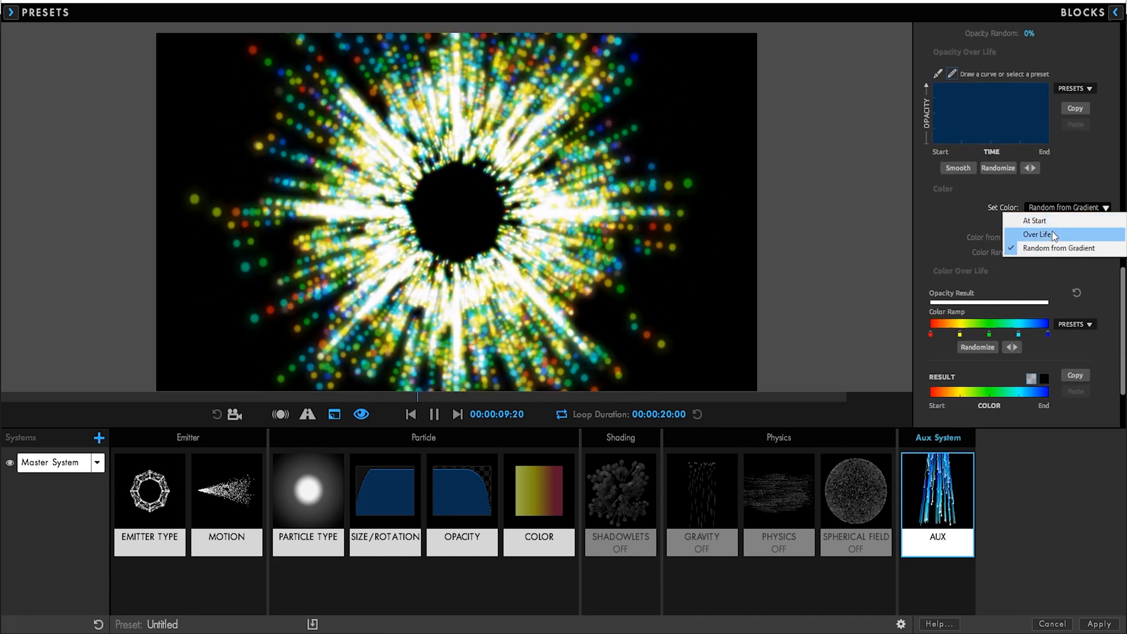
left_click(1051, 223)
left_click_drag(1029, 238, 1098, 237)
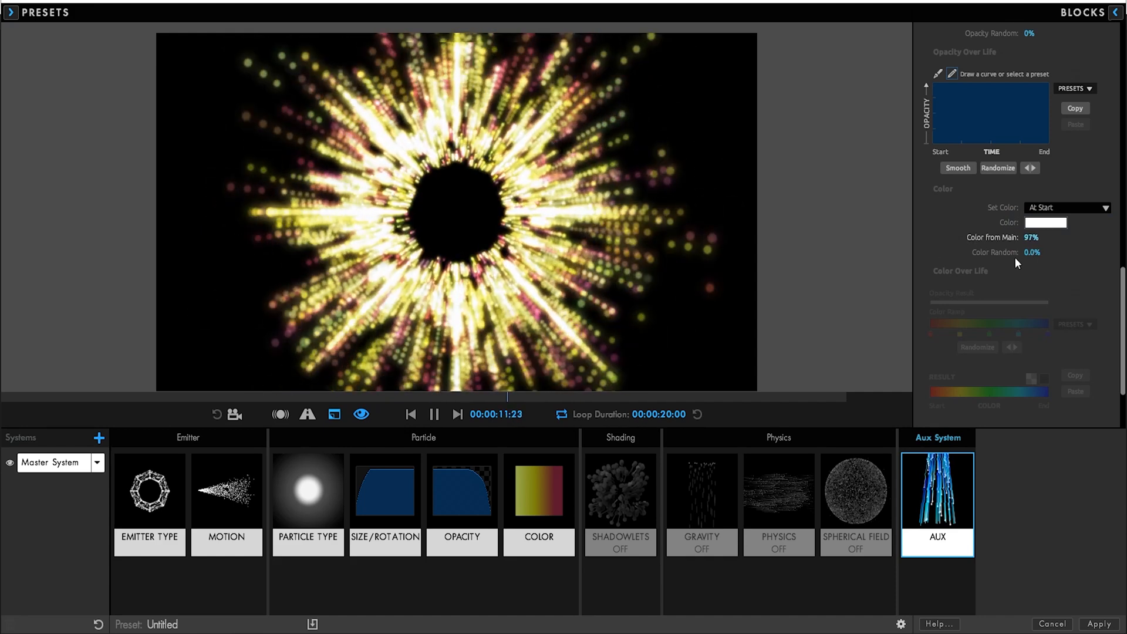
Apply a linear fade-out preset to the Aux particles' opacity over life.
scroll(1016, 257, "up", 3)
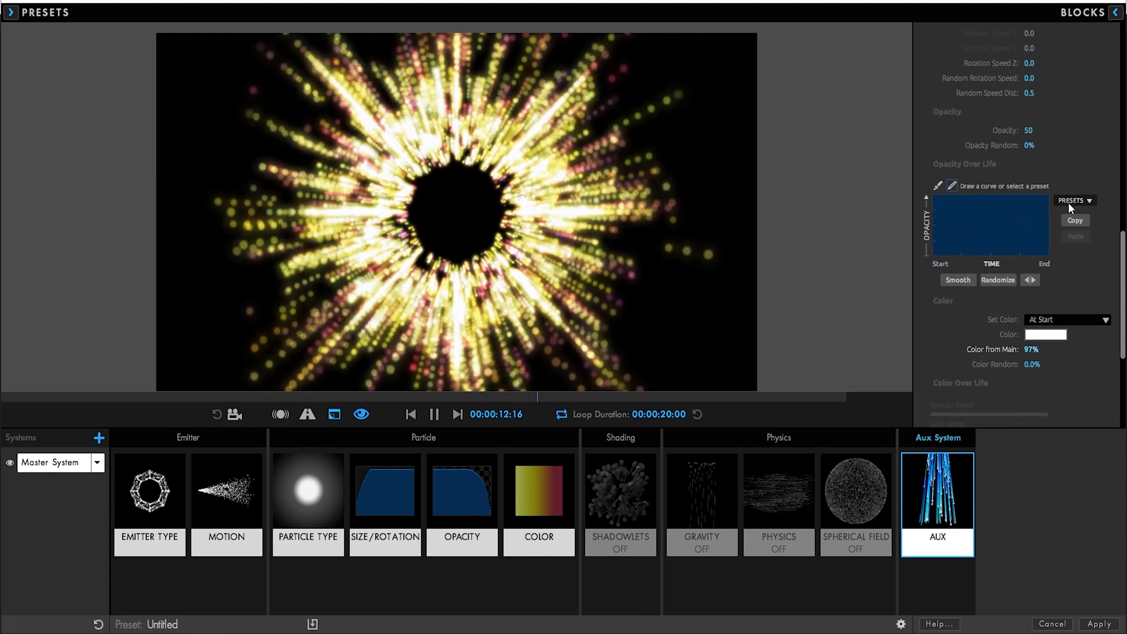
left_click(1069, 203)
left_click(1075, 234)
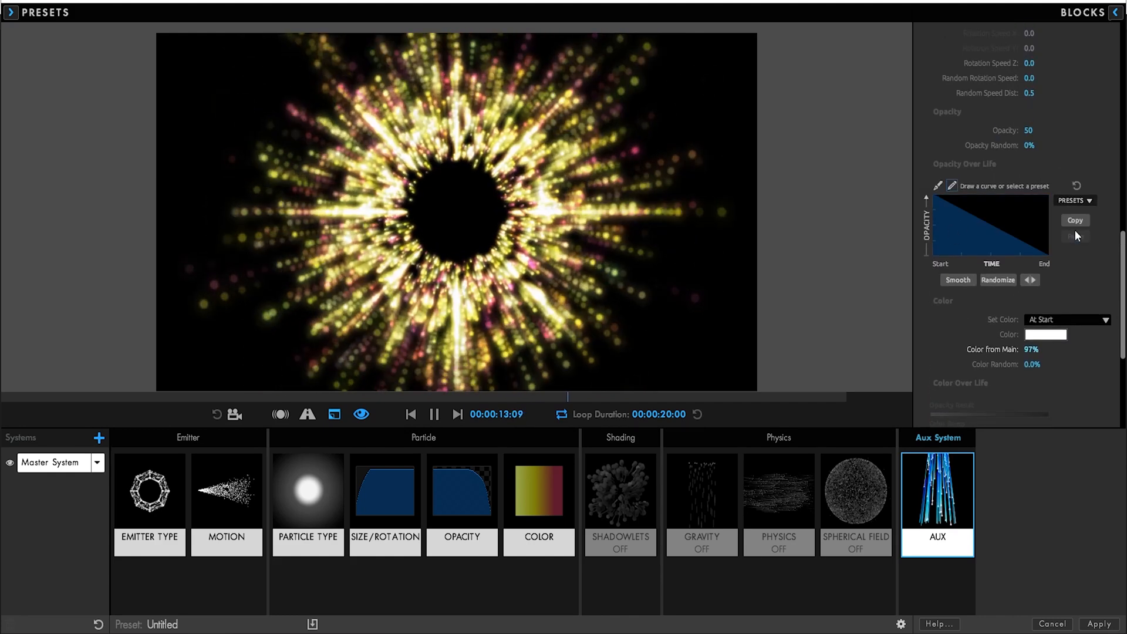
Reshape the Aux particles' size-over-life curve so they start at zero and grow smoothly to full size before mid-life.
scroll(1034, 238, "up", 10)
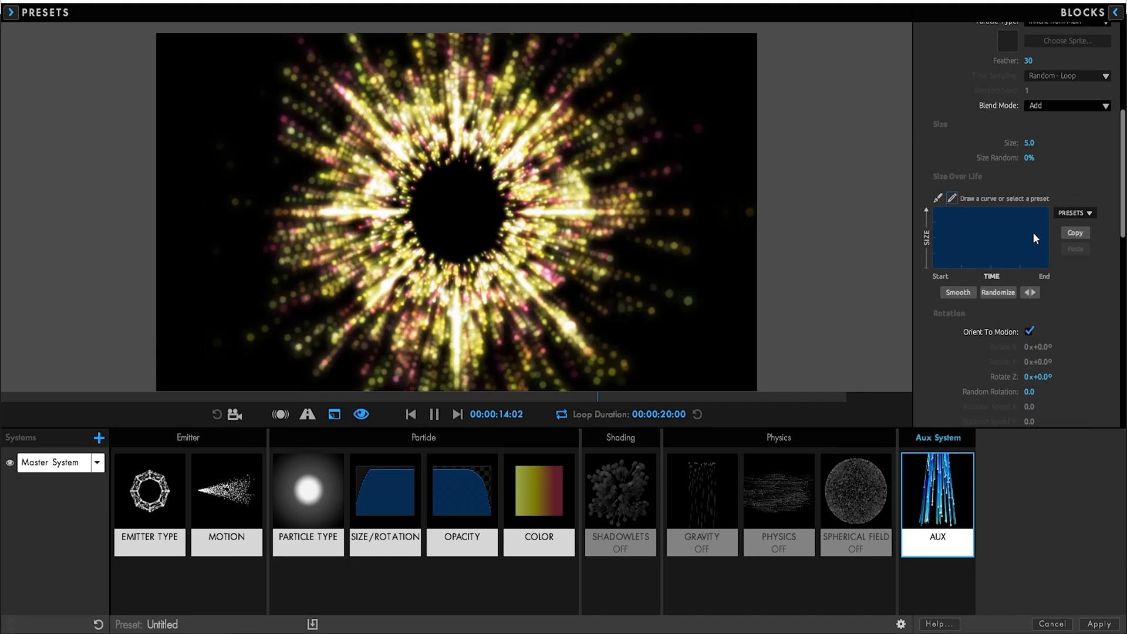
left_click(938, 199)
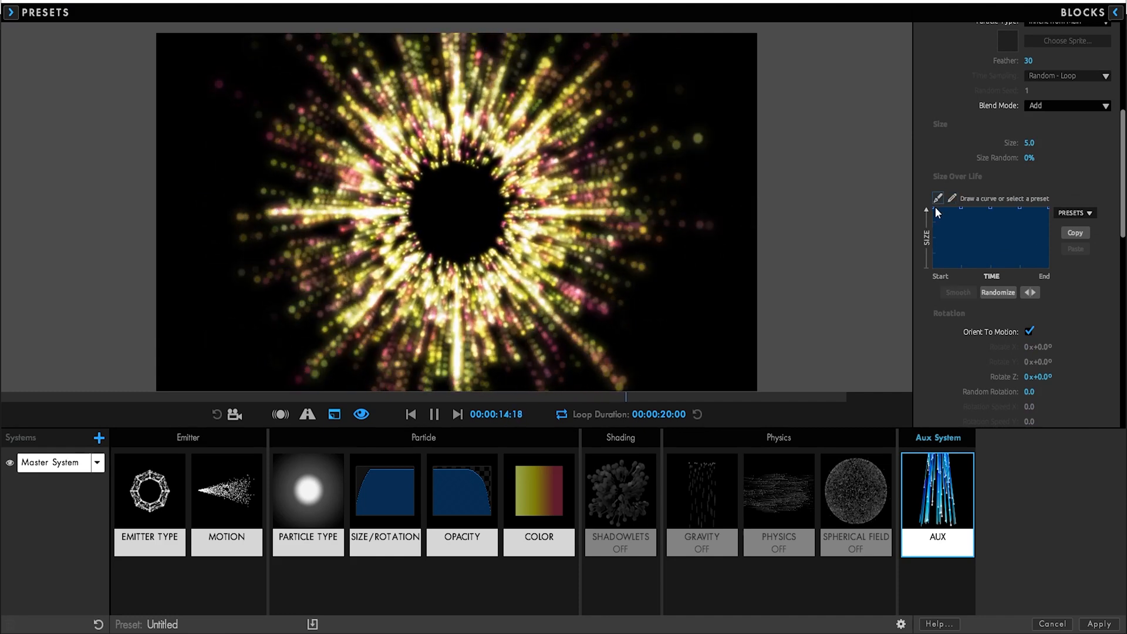
left_click_drag(960, 203, 984, 215)
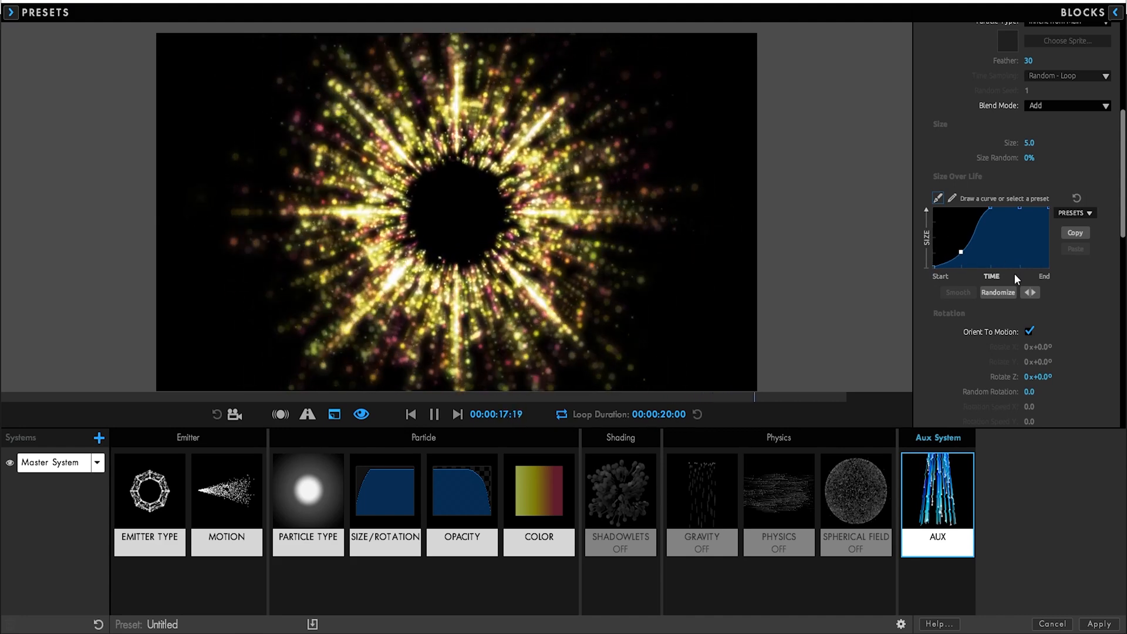
Set the Aux emitter's Stop Emit to 97% of main life and its Inherit Main Velocity to 50.
scroll(1014, 273, "up", 5)
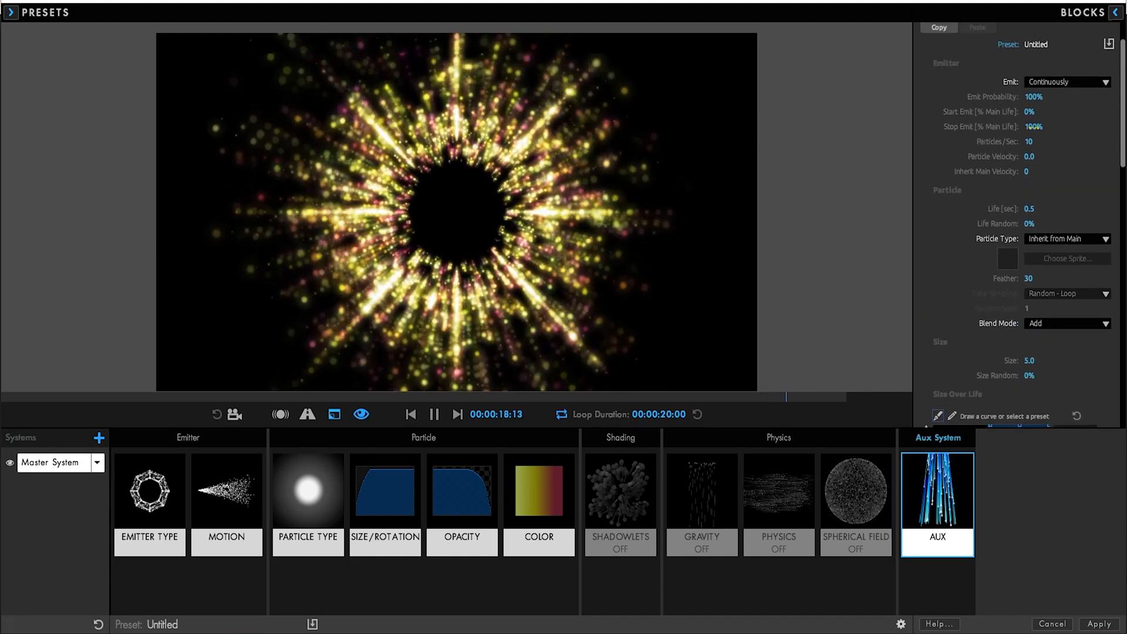
left_click_drag(1034, 126, 1028, 127)
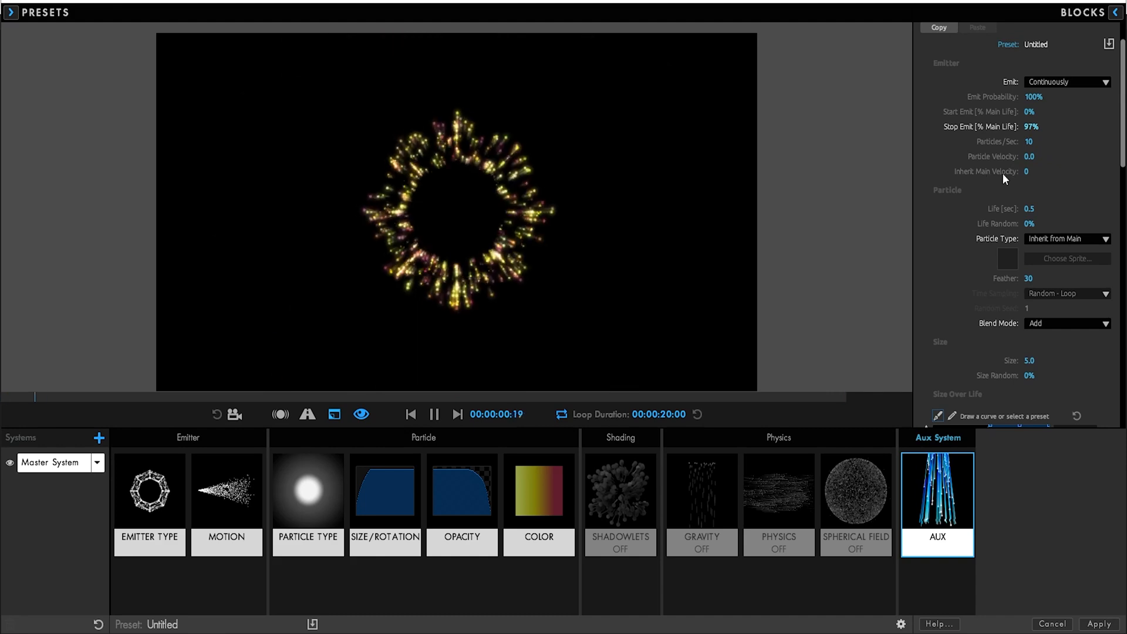
left_click(1027, 172)
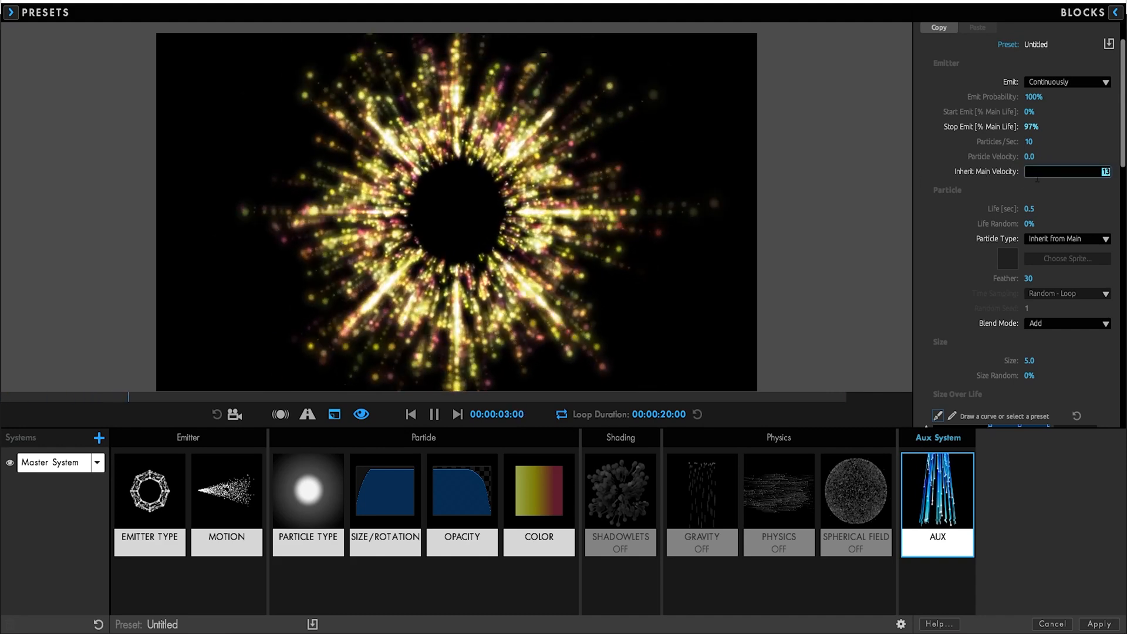
type("50")
key("Return")
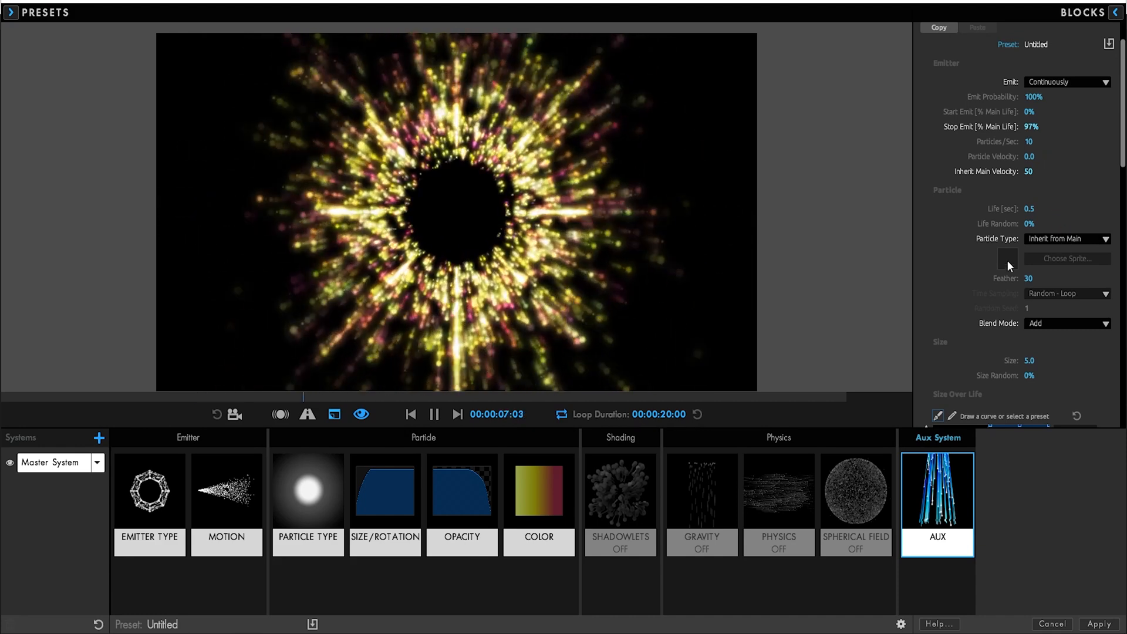
Set the master system's motion X Rotation to 1° and its Z Rotation to 0°.
scroll(1013, 273, "down", 1)
scroll(1013, 273, "down", 5)
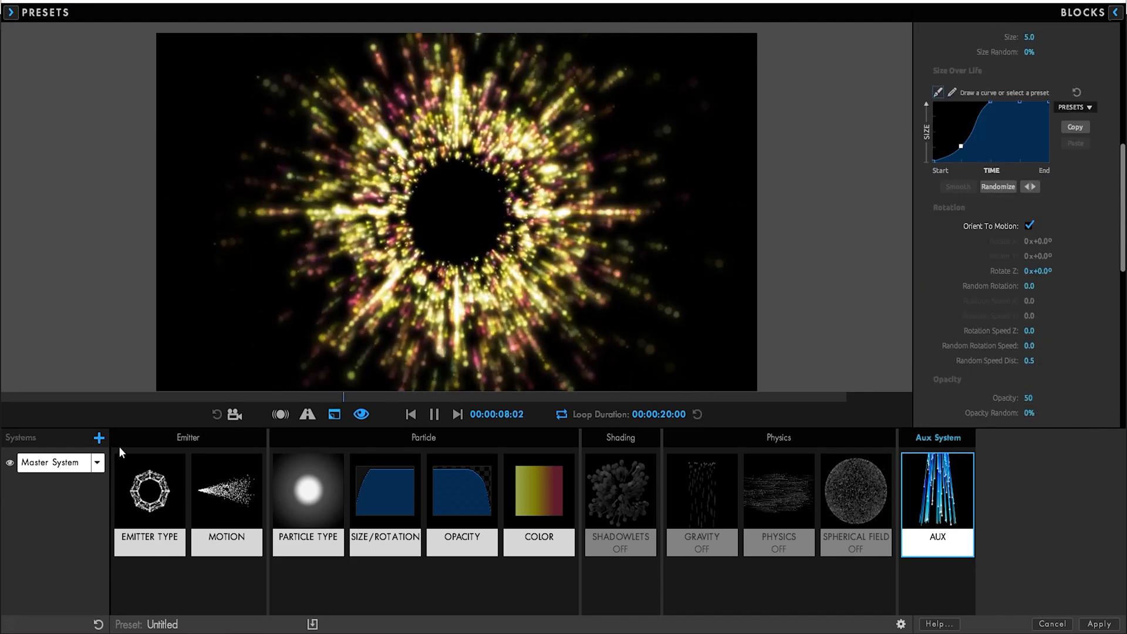
left_click(229, 504)
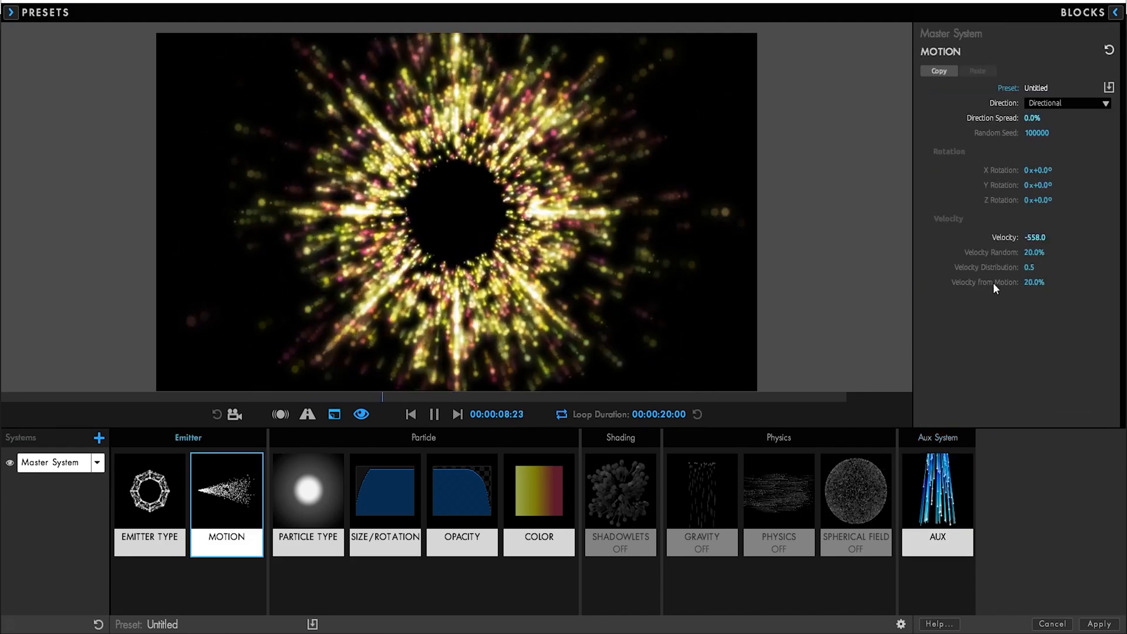
left_click_drag(1043, 171, 1042, 171)
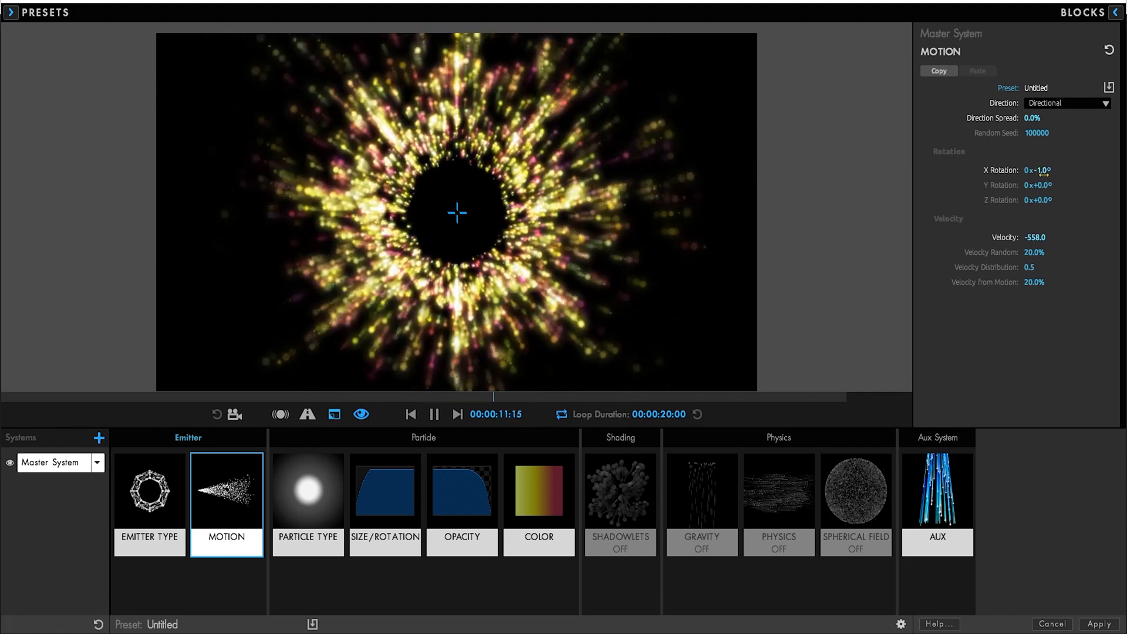
left_click_drag(1042, 175, 1074, 200)
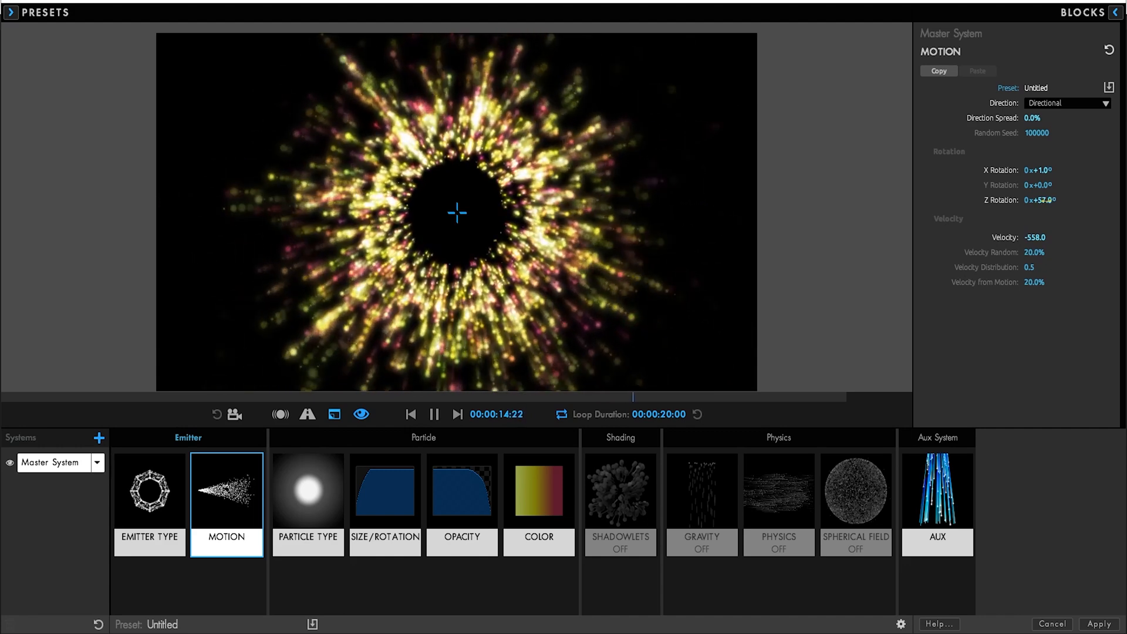
left_click(1046, 201)
type("0")
key("Return")
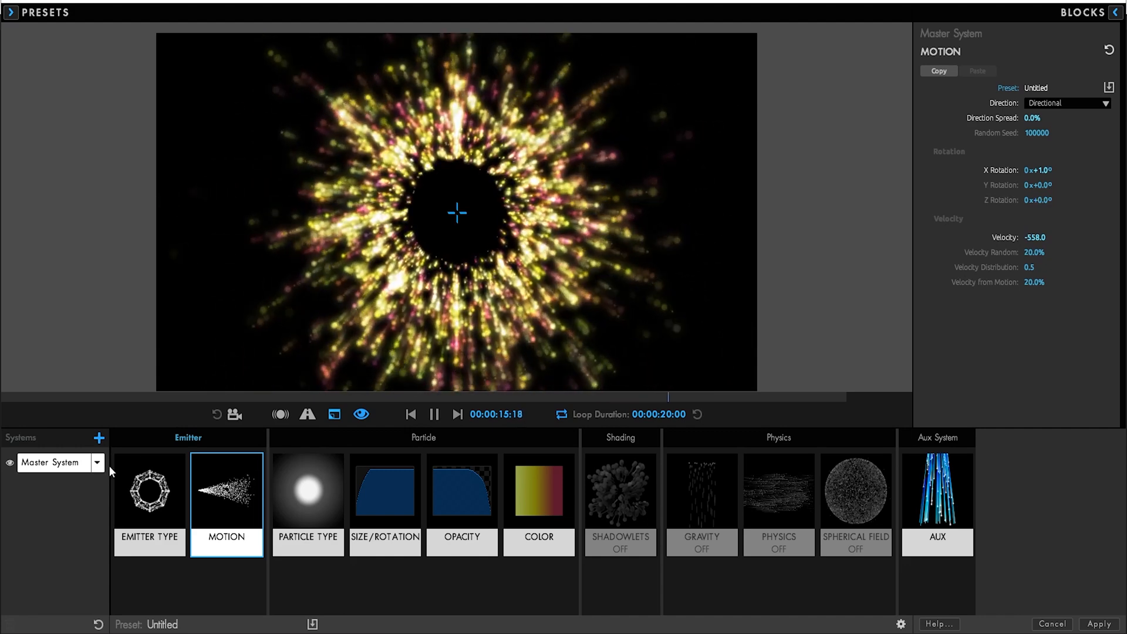
Duplicate the Master System as a second particle system and solo the copy.
left_click(97, 462)
left_click(119, 492)
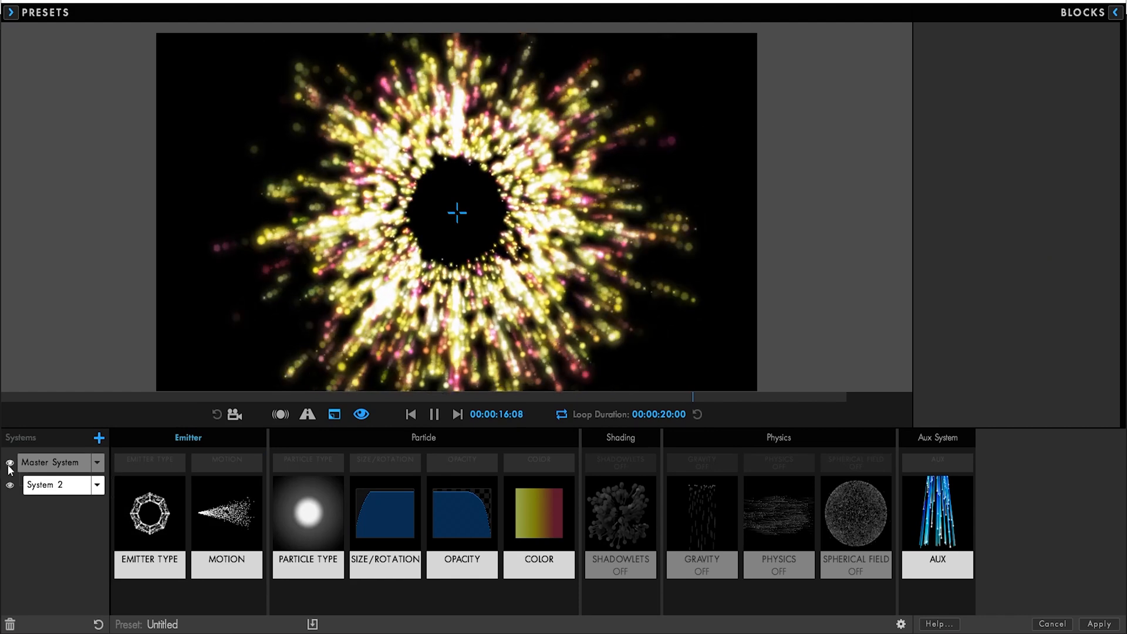
left_click(9, 485)
Turn off Aux particle emission for System 2.
left_click(938, 545)
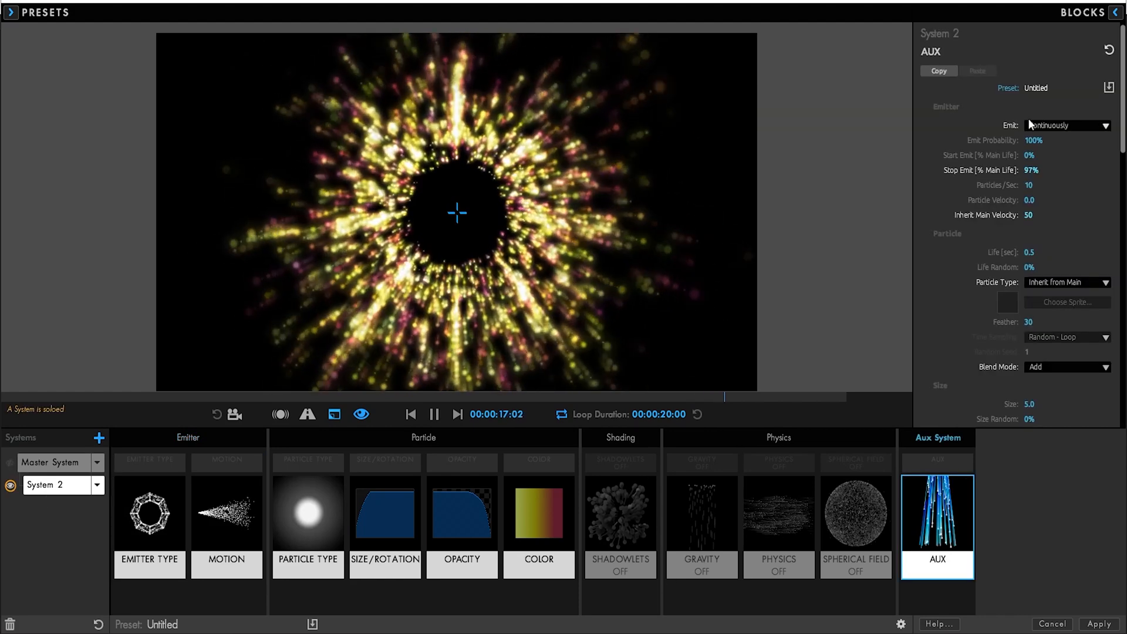
left_click(1042, 125)
left_click(1044, 139)
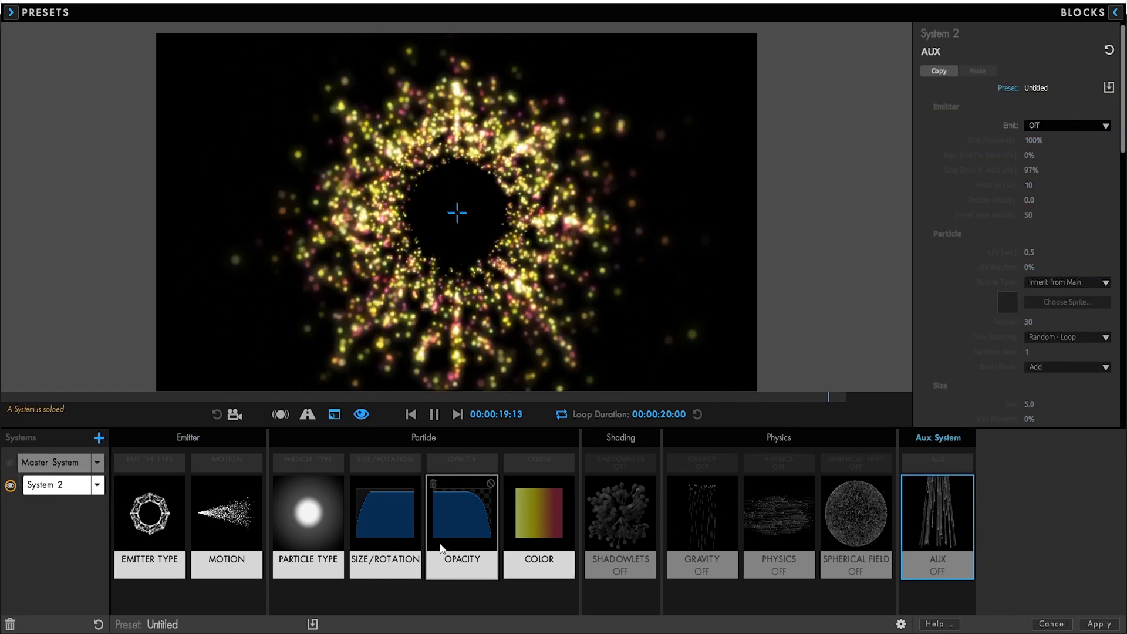
Set System 2's particle size to 1.0.
left_click(308, 514)
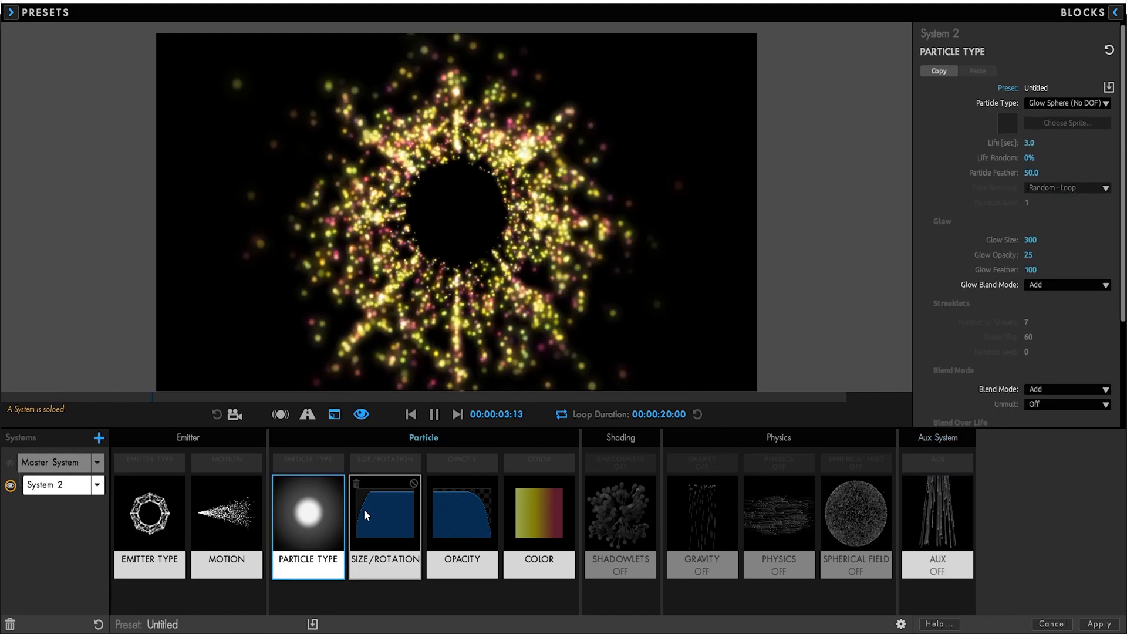
left_click(364, 509)
left_click(1067, 125)
key("Return")
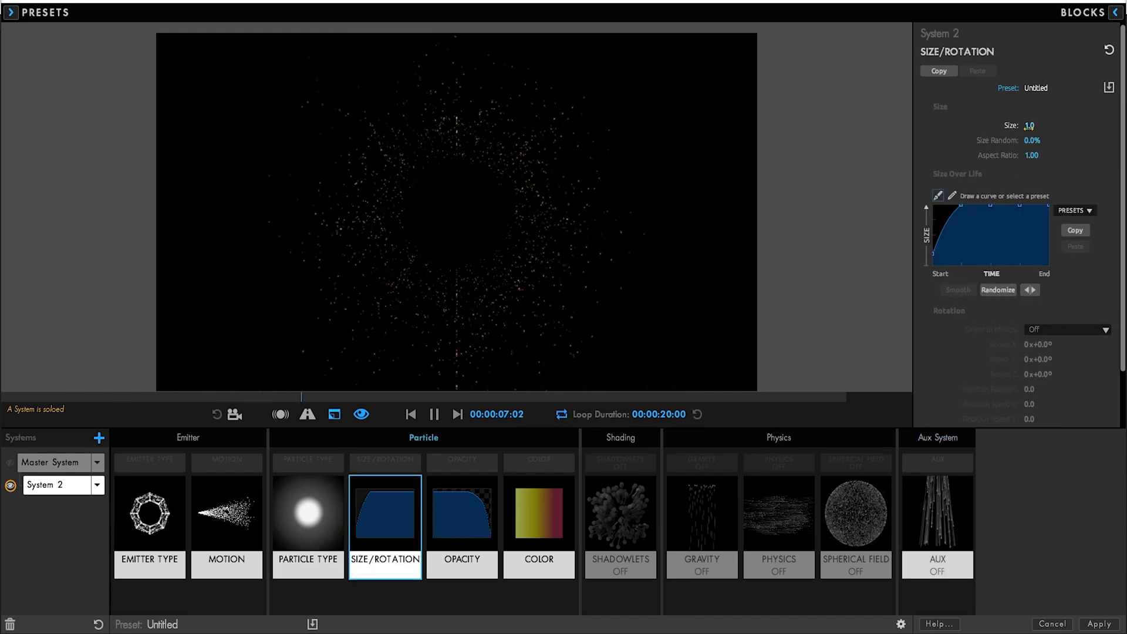
Set System 2's emission rate to 1500 particles per second.
left_click(227, 521)
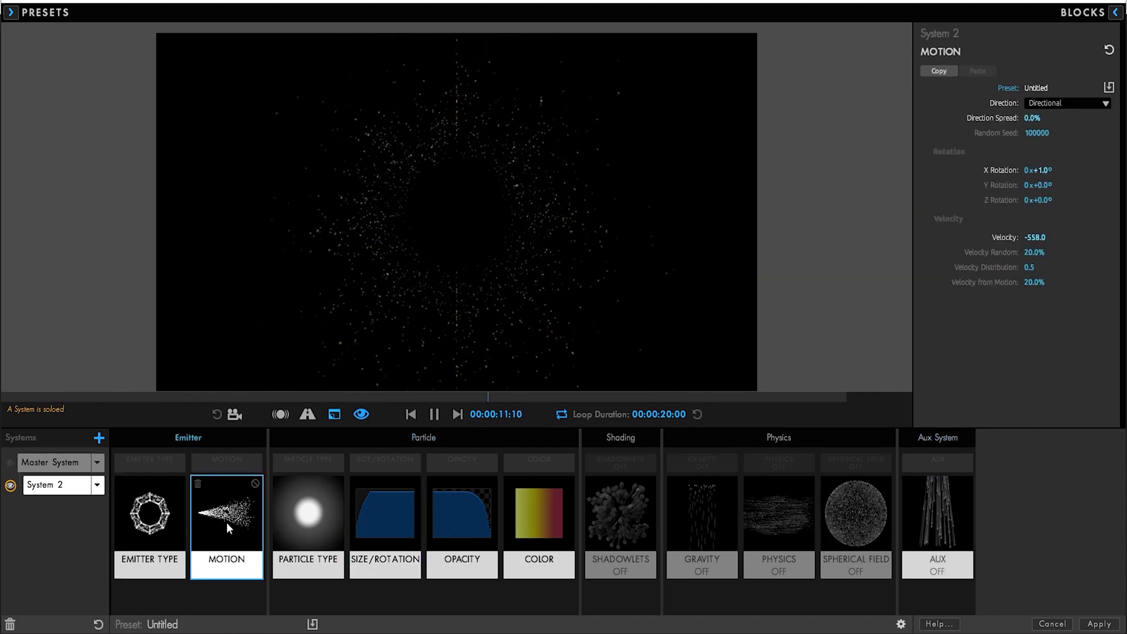
left_click(167, 527)
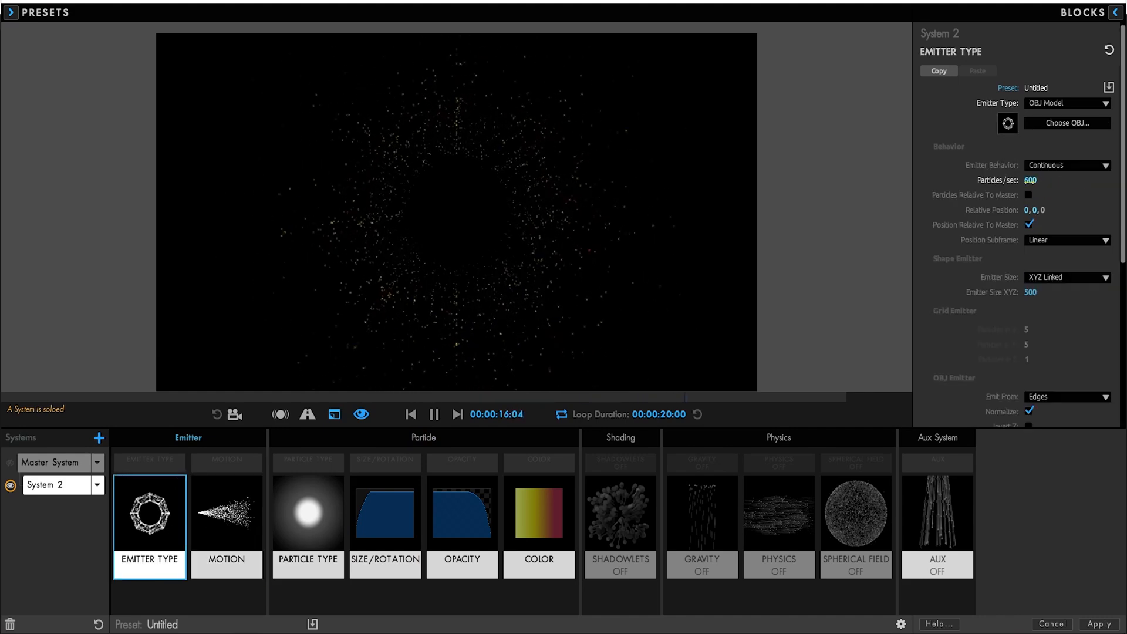
left_click(1030, 180)
type("1500")
key("Return")
Change System 2's emitter type to Box and set its linked XYZ emitter size to 650.
left_click(1066, 103)
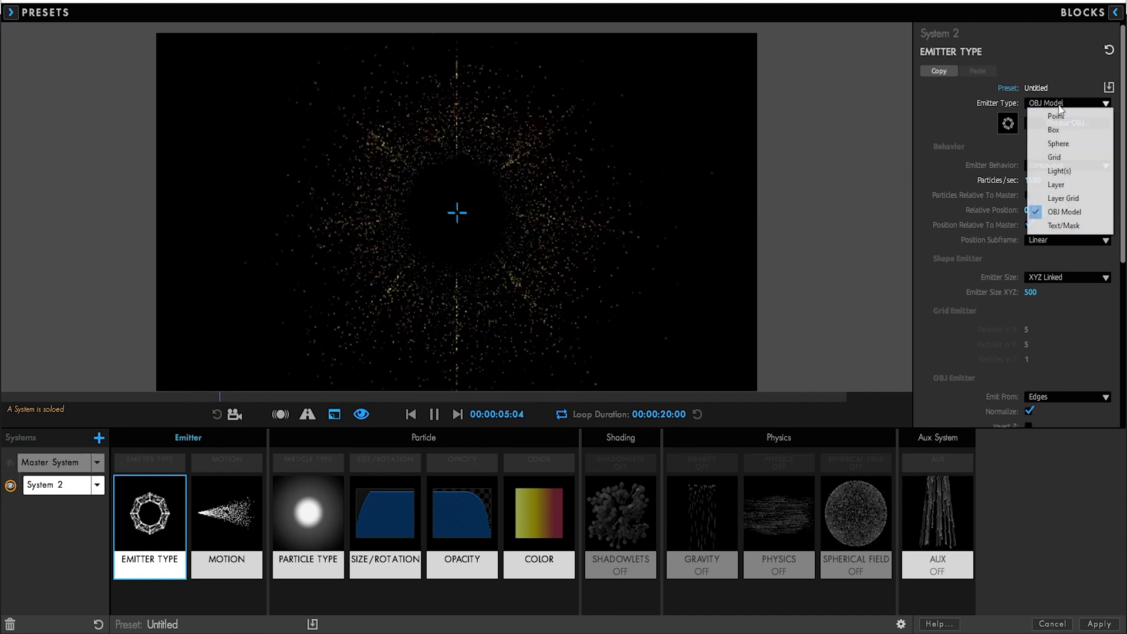
left_click(1050, 130)
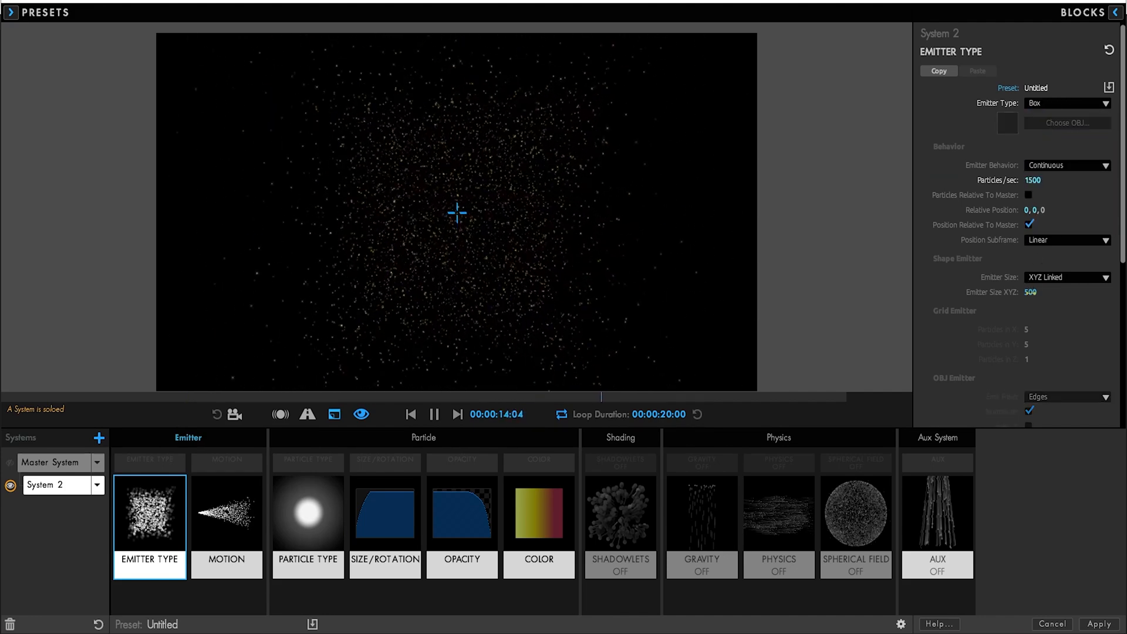
left_click(1031, 291)
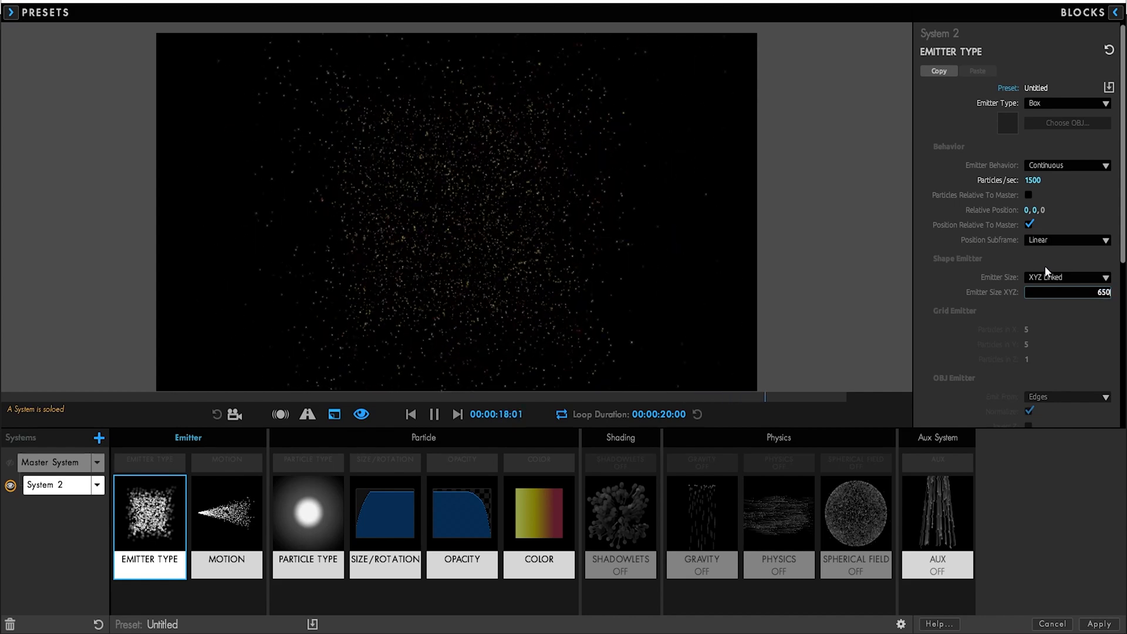
key("Return")
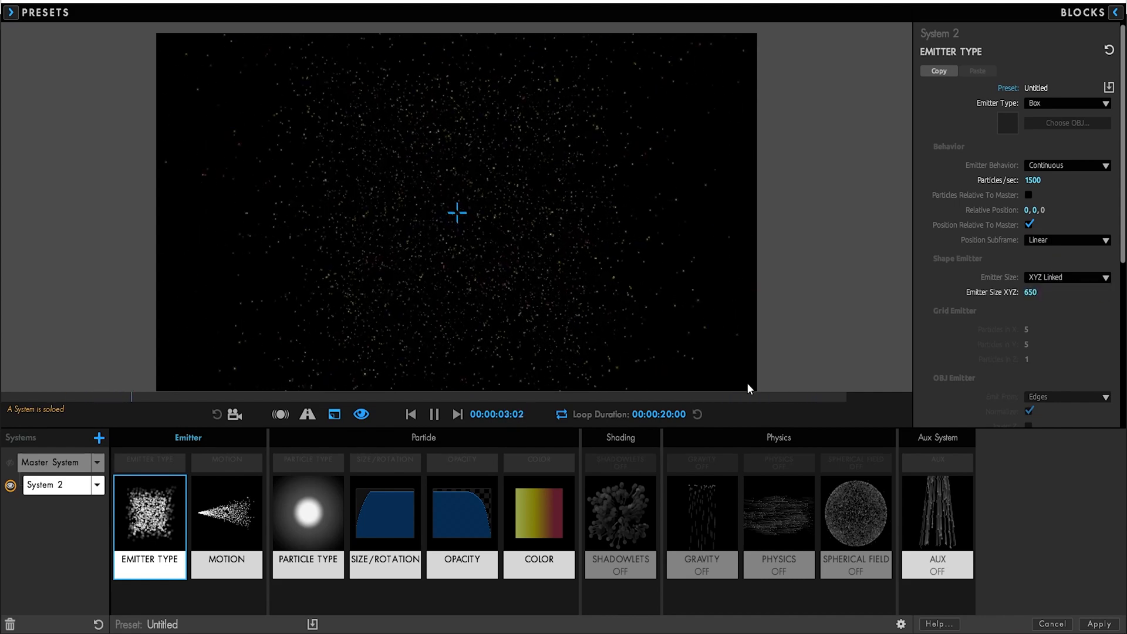
Set System 2's particle Size Random to 12%.
left_click(228, 512)
left_click(293, 521)
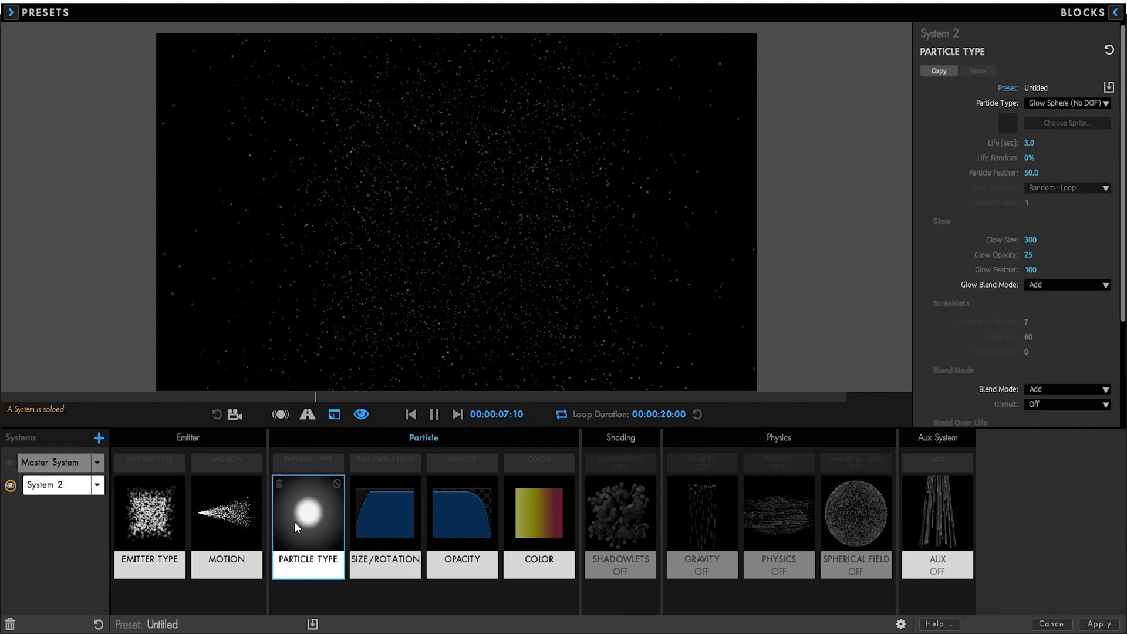
left_click(400, 543)
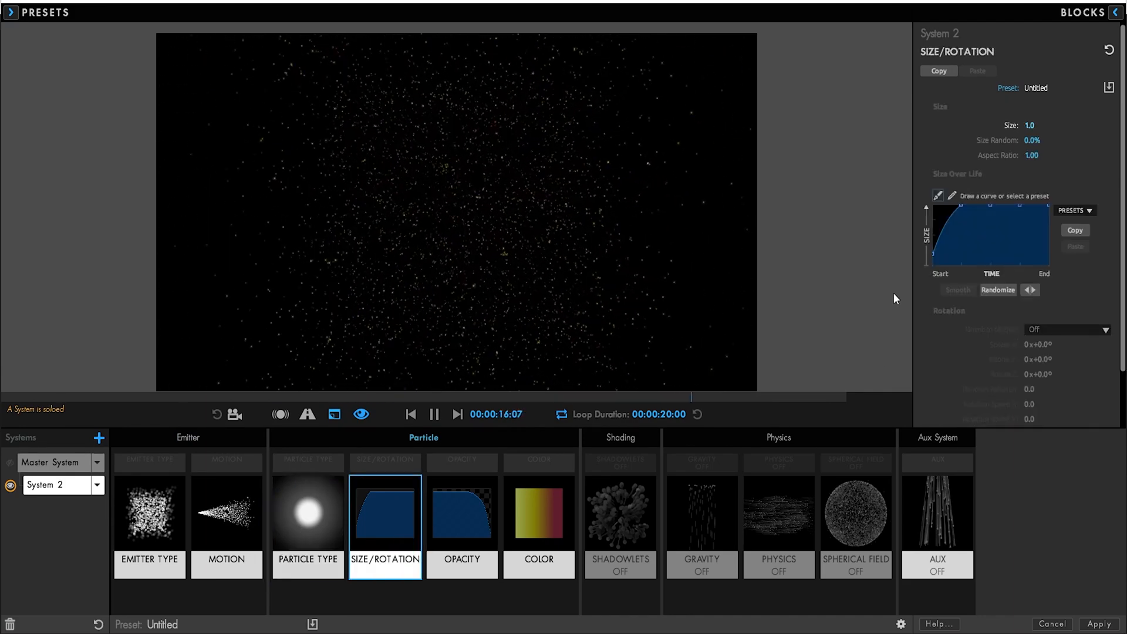
left_click_drag(1032, 141, 1037, 140)
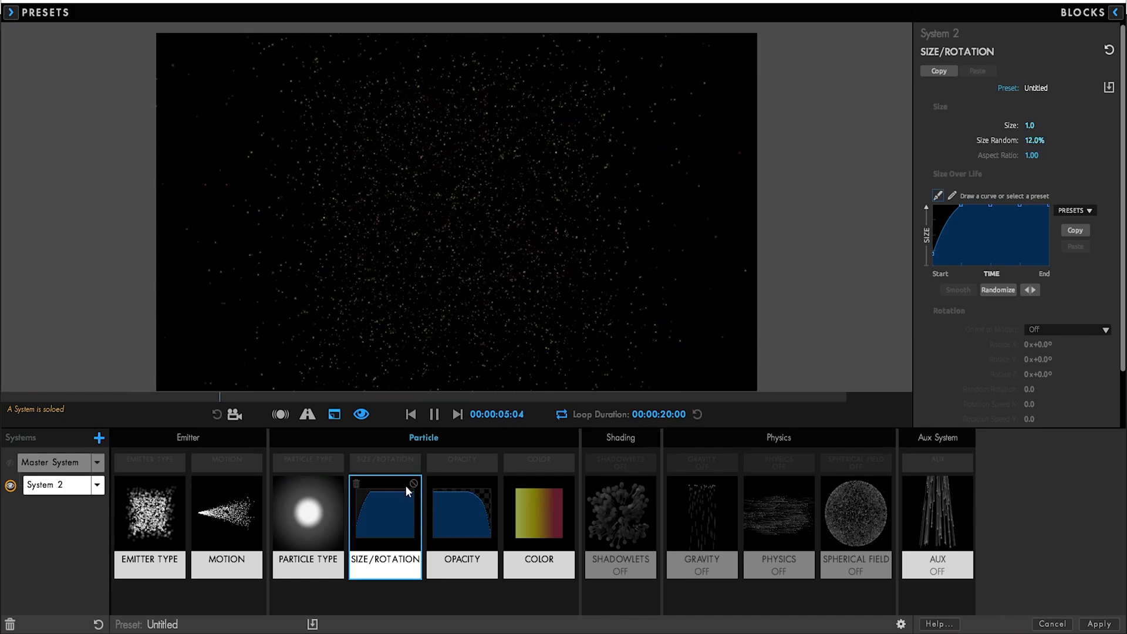
Apply the flickering fade-out preset to System 2's opacity over life and randomize its color gradient.
left_click(463, 535)
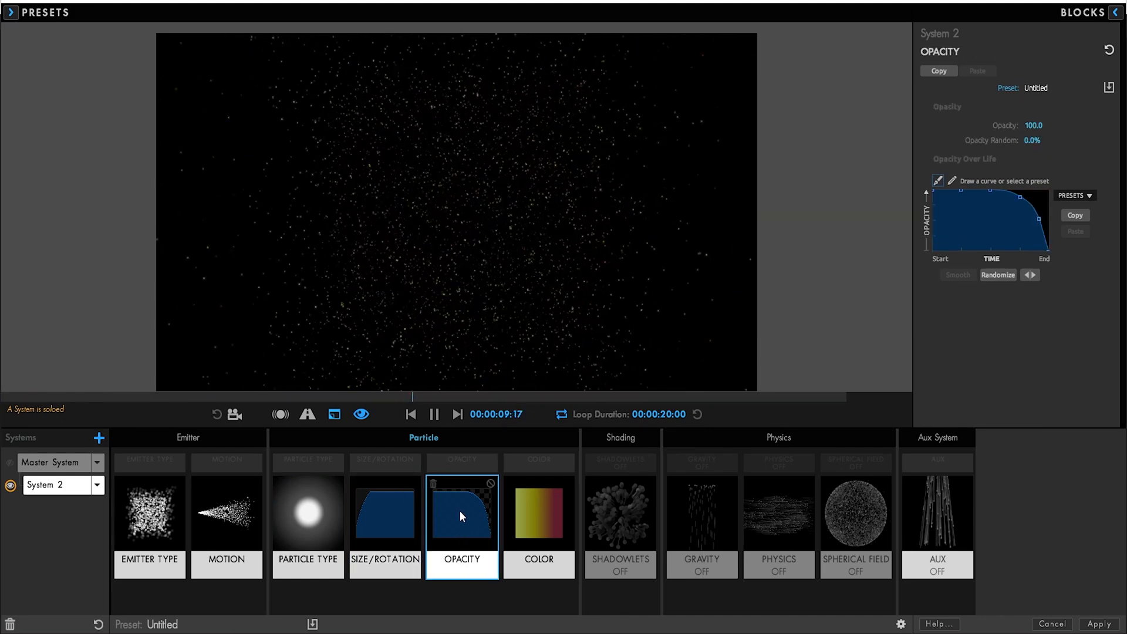
left_click(1061, 197)
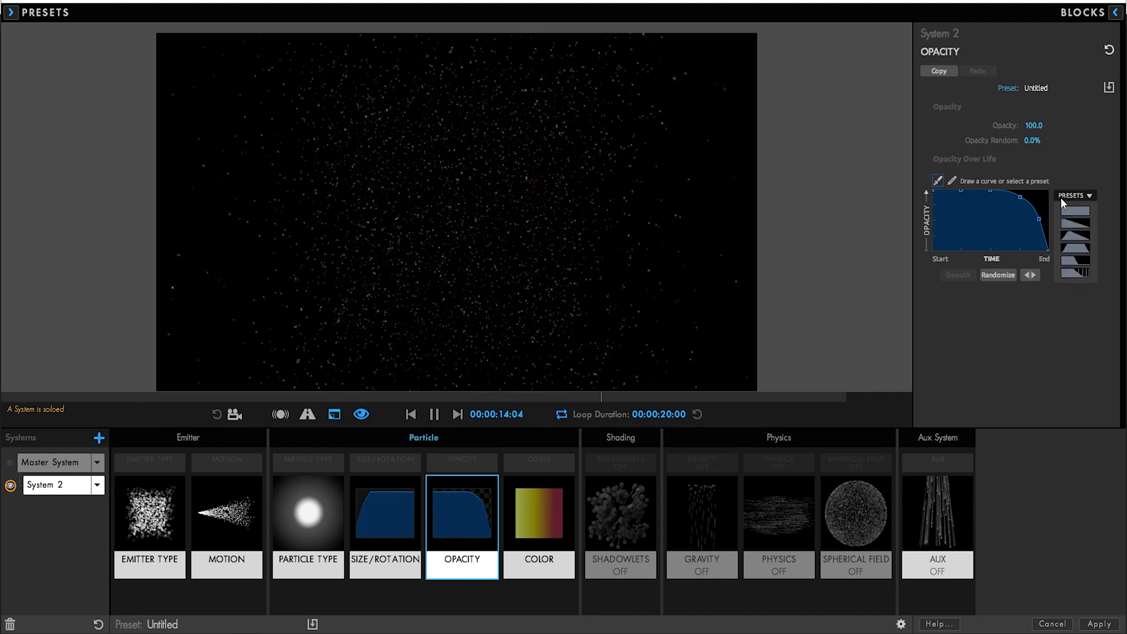
left_click(1077, 269)
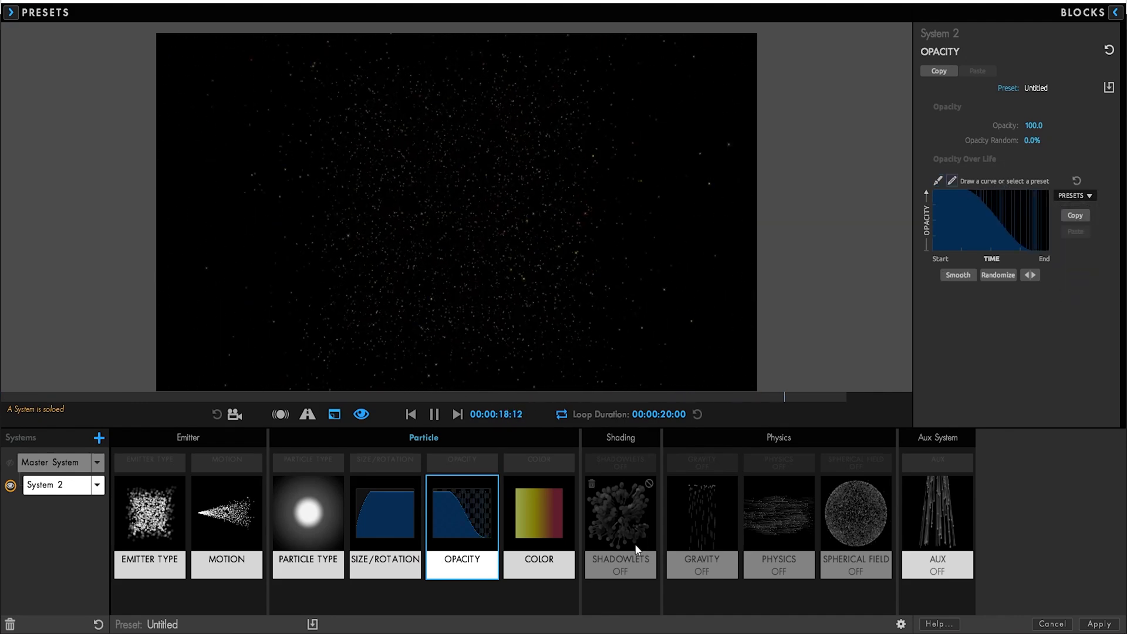
left_click(556, 522)
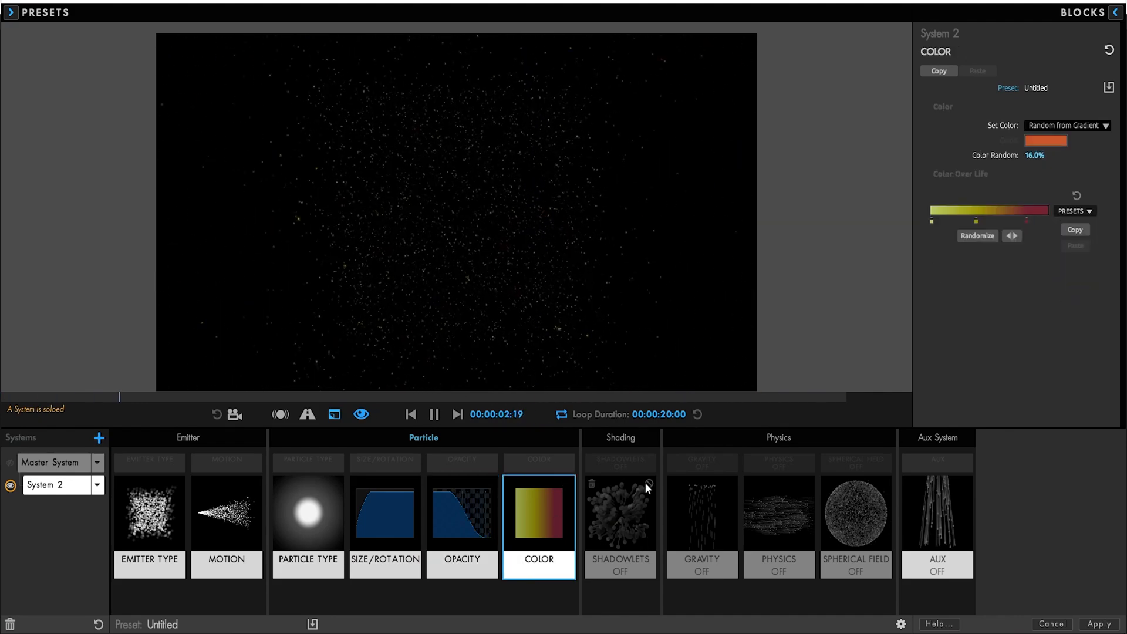
left_click(978, 236)
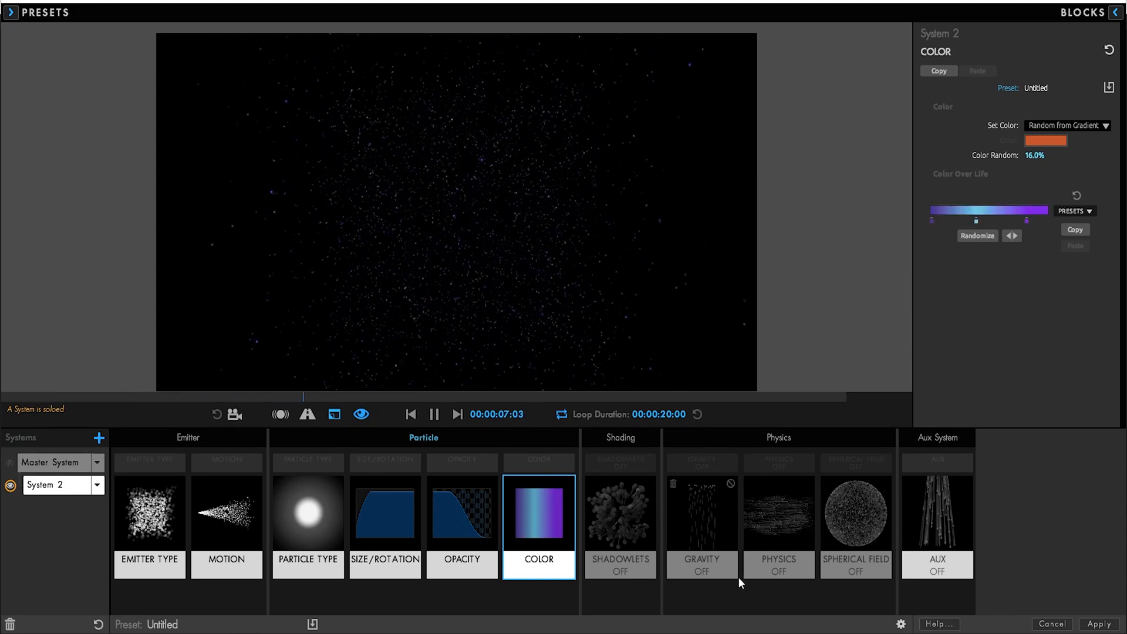
Set System 2's particle velocity to -600.
left_click(234, 561)
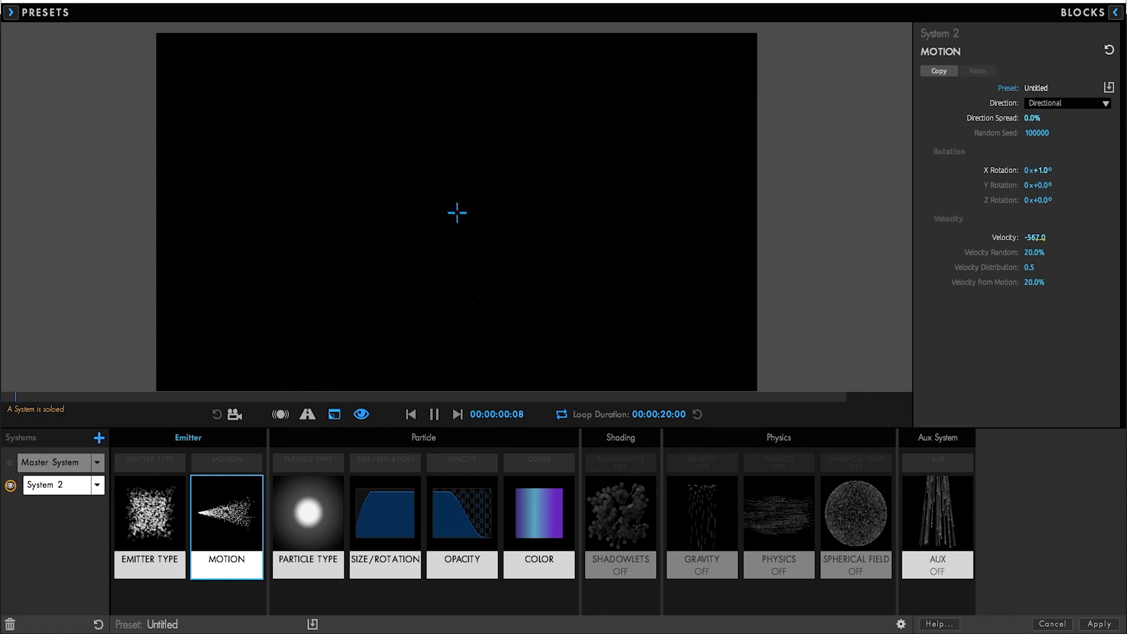
left_click(1055, 244)
type("-600")
key("Return")
Show both particle systems together again and apply the finished design to the Particular layer.
left_click(13, 464)
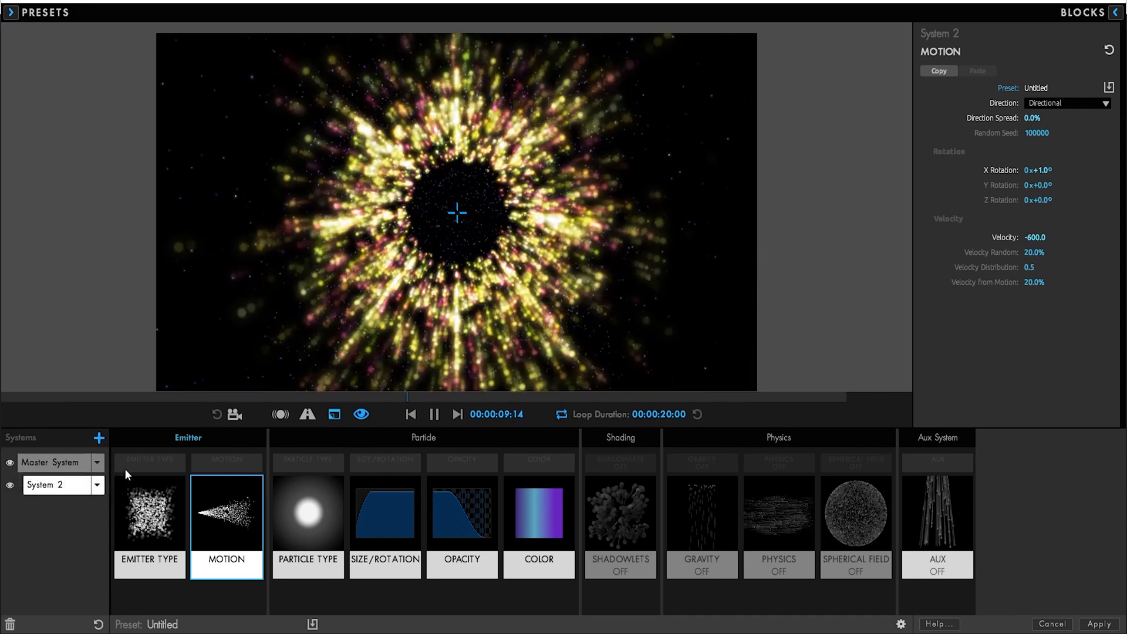
left_click(1099, 625)
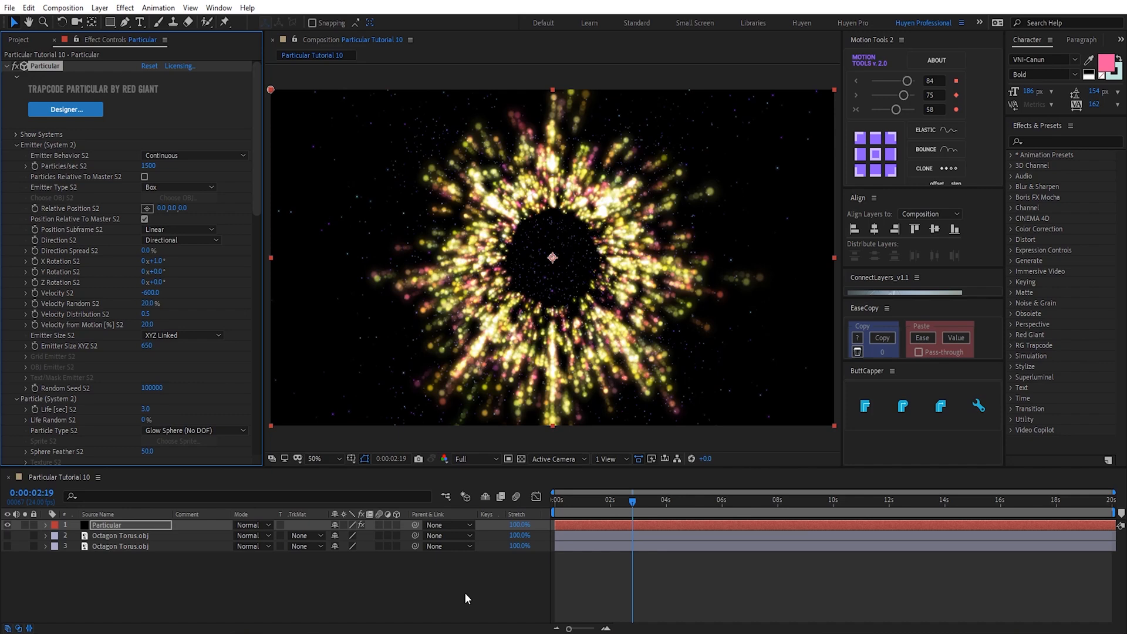
Create a composition-size black solid named BG and place it beneath all the other layers.
left_click(399, 594)
key("ctrl+y")
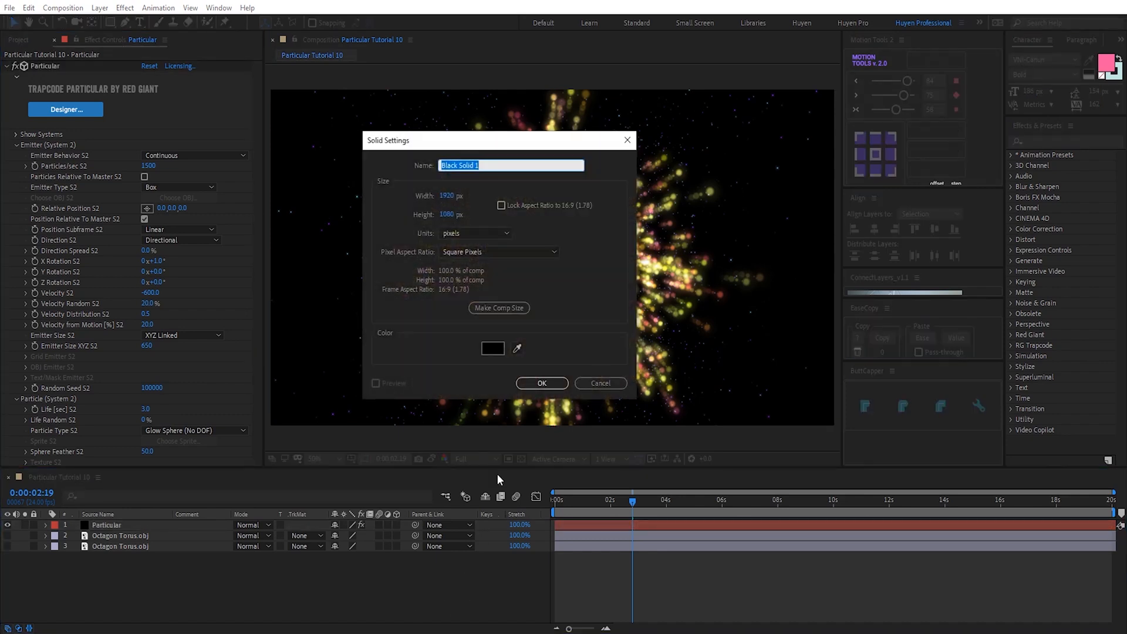
key("Return")
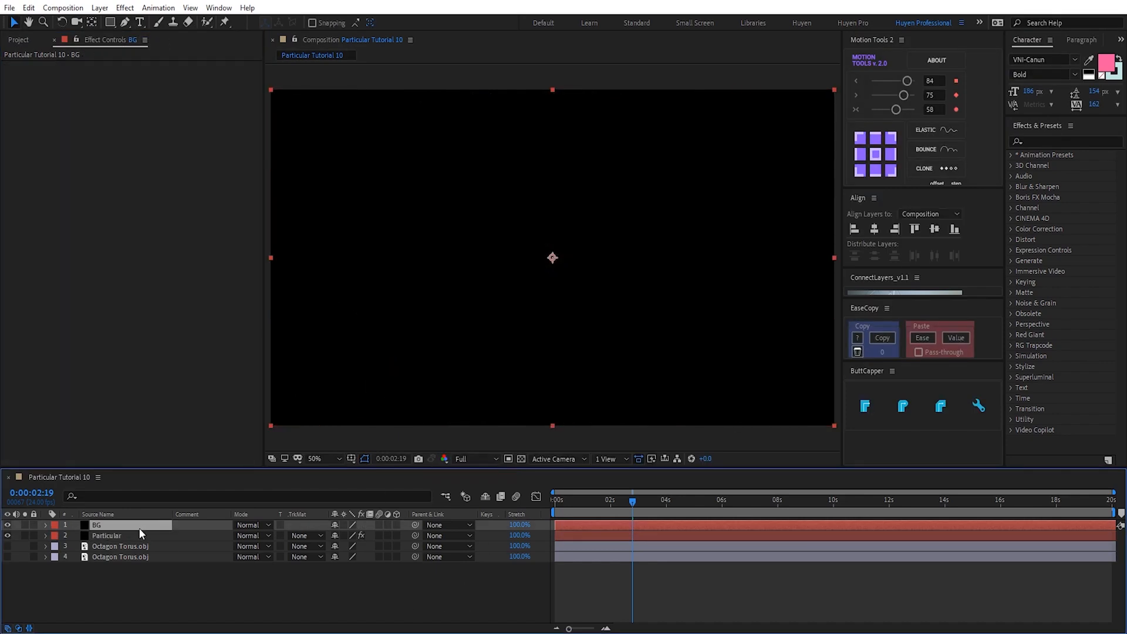
left_click_drag(140, 527, 140, 590)
Apply the Gradient Ramp effect to the BG layer and set its ramp shape to Radial Ramp.
key("ctrl+space")
type("gra")
left_click(108, 548)
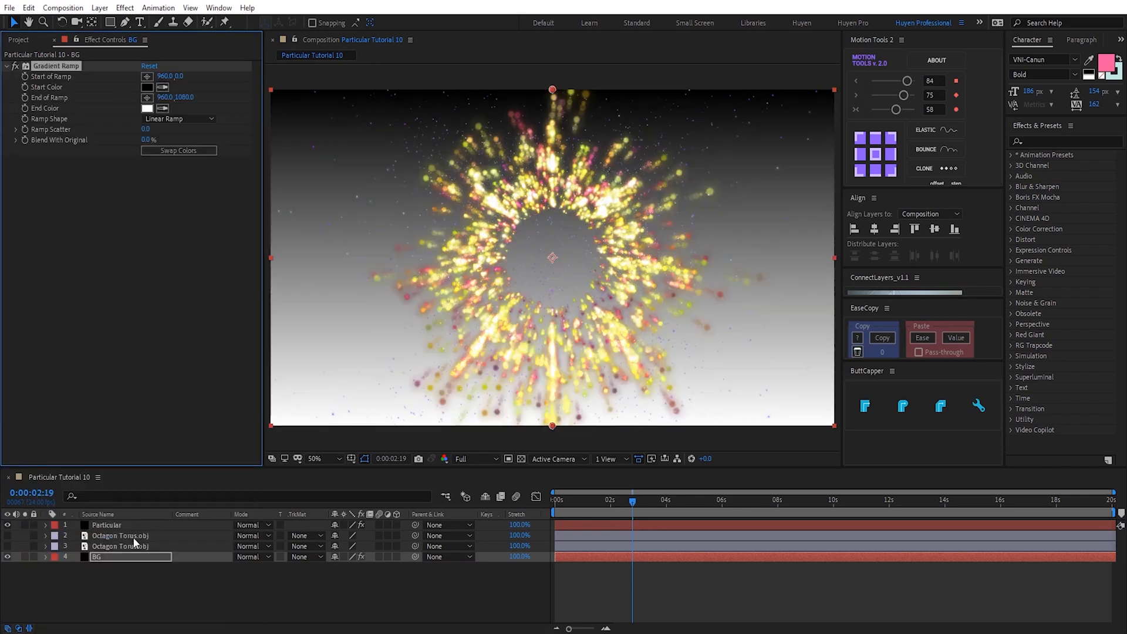
left_click(164, 118)
left_click(162, 145)
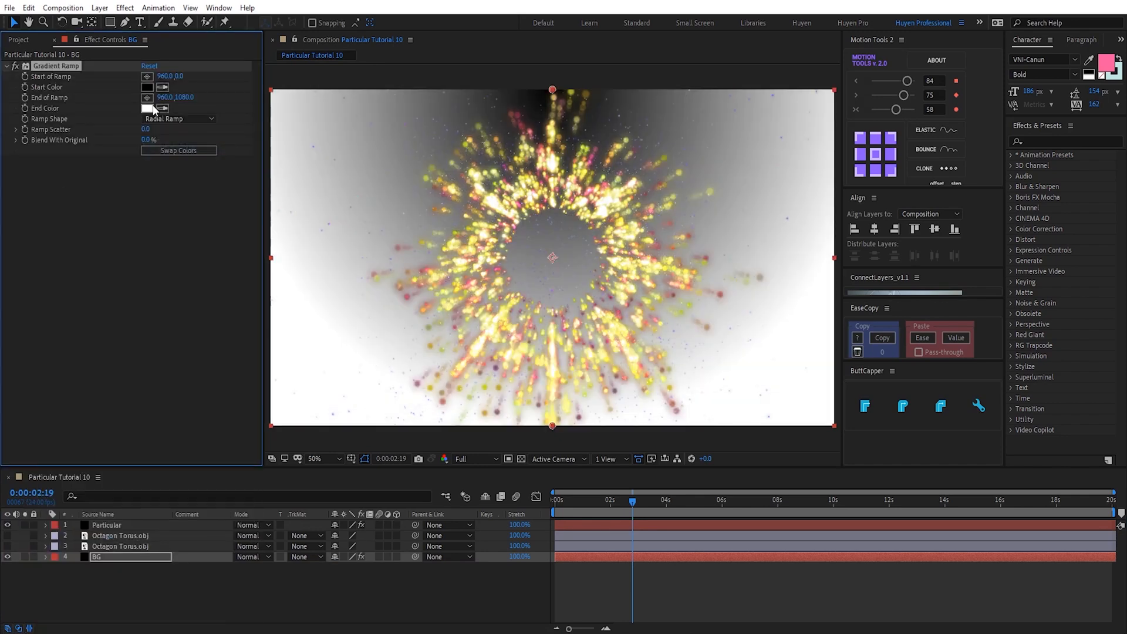
Place the ramp's start point at the centre of the burst, about 962, 538, and swap the ramp colors.
left_click(147, 77)
left_click(552, 258)
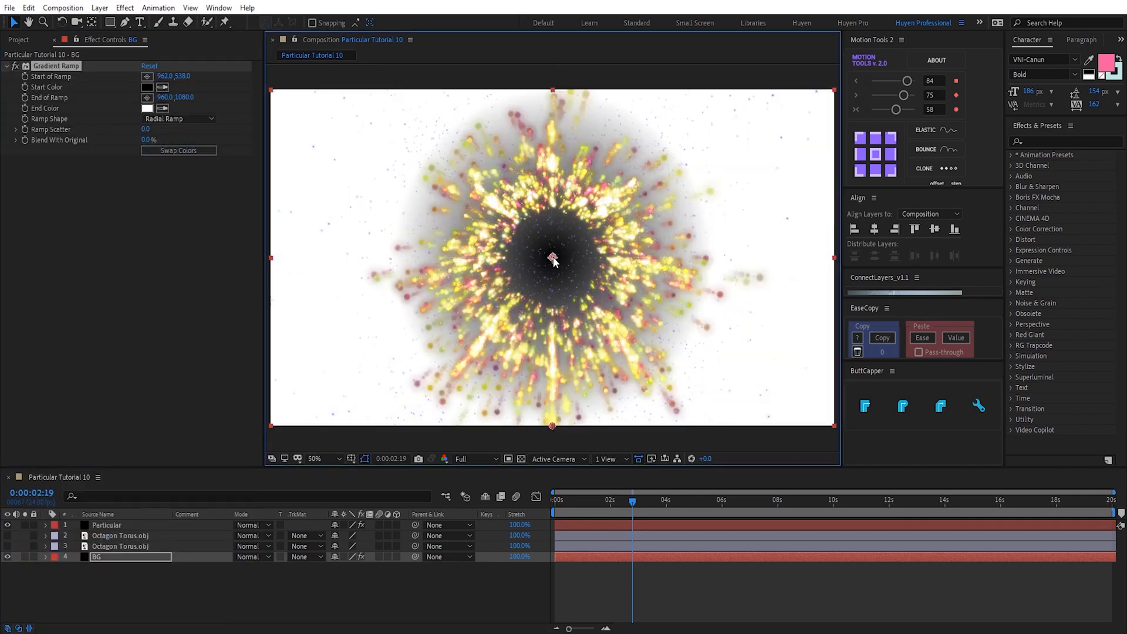
left_click(205, 152)
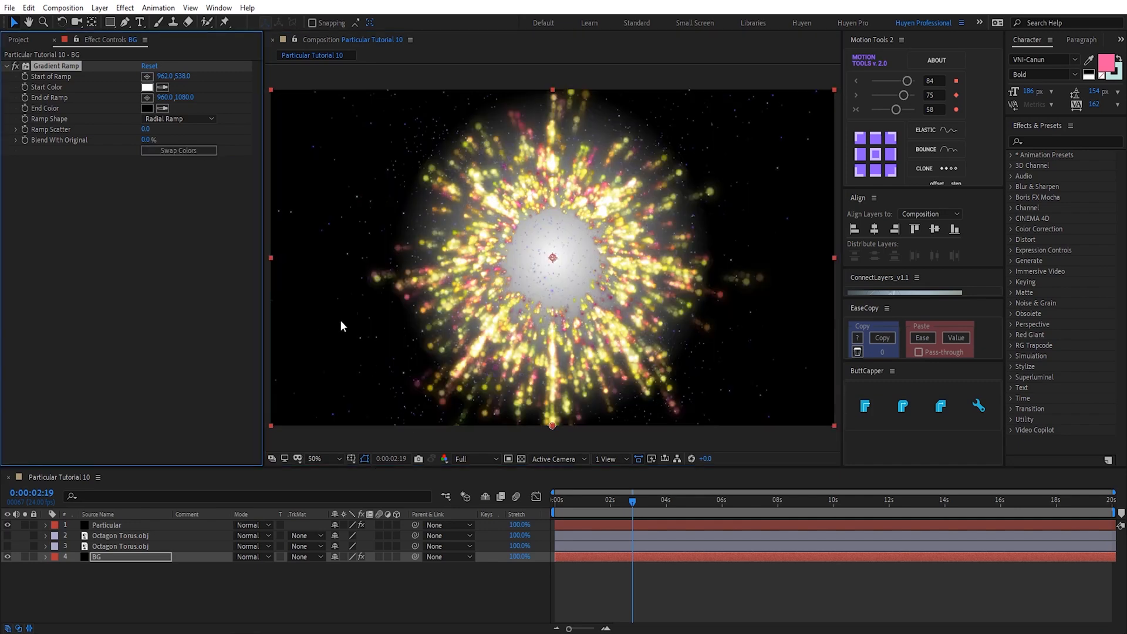
Set the Gradient Ramp's start color to dark navy blue 09183F.
left_click(147, 86)
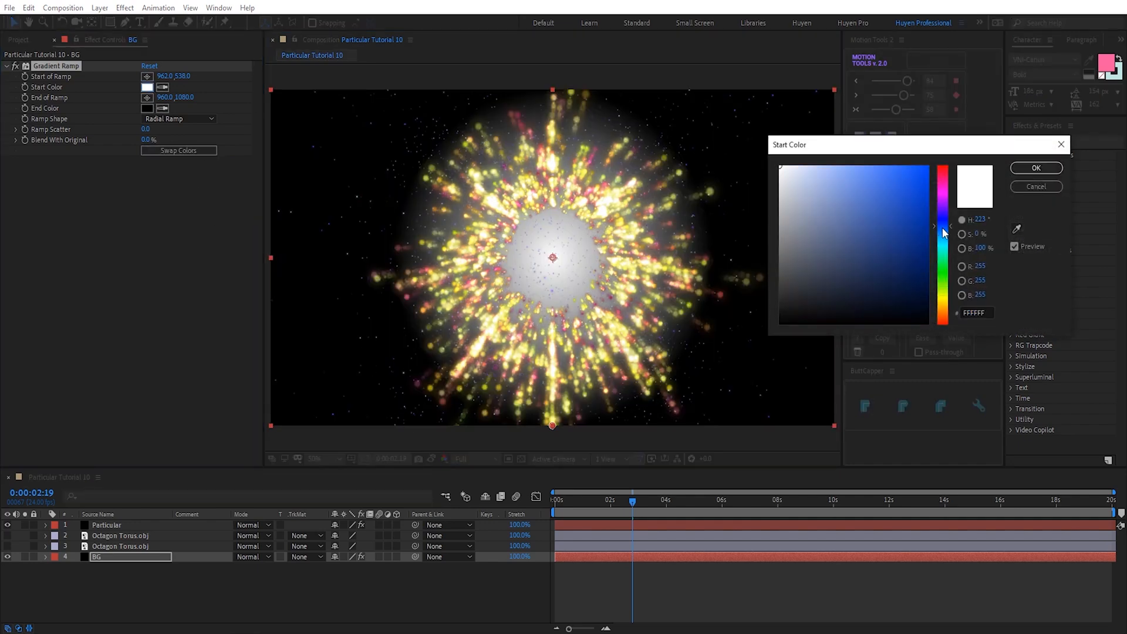
left_click(919, 274)
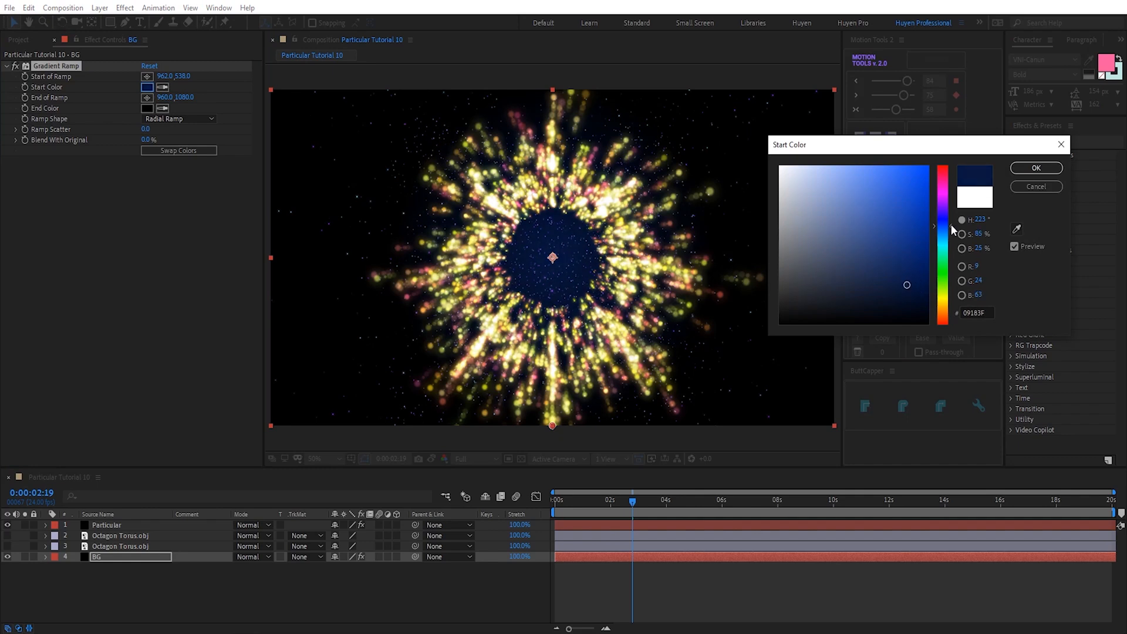
left_click(1036, 168)
Set the Gradient Ramp's end color to near-black purple 07020C.
left_click(147, 108)
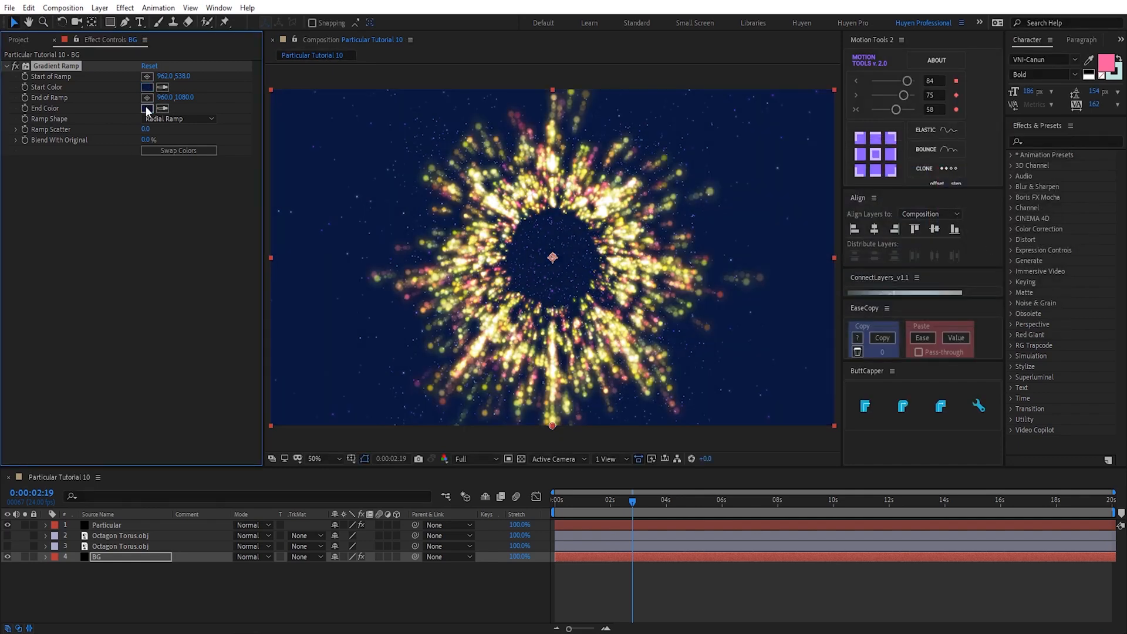
left_click(898, 309)
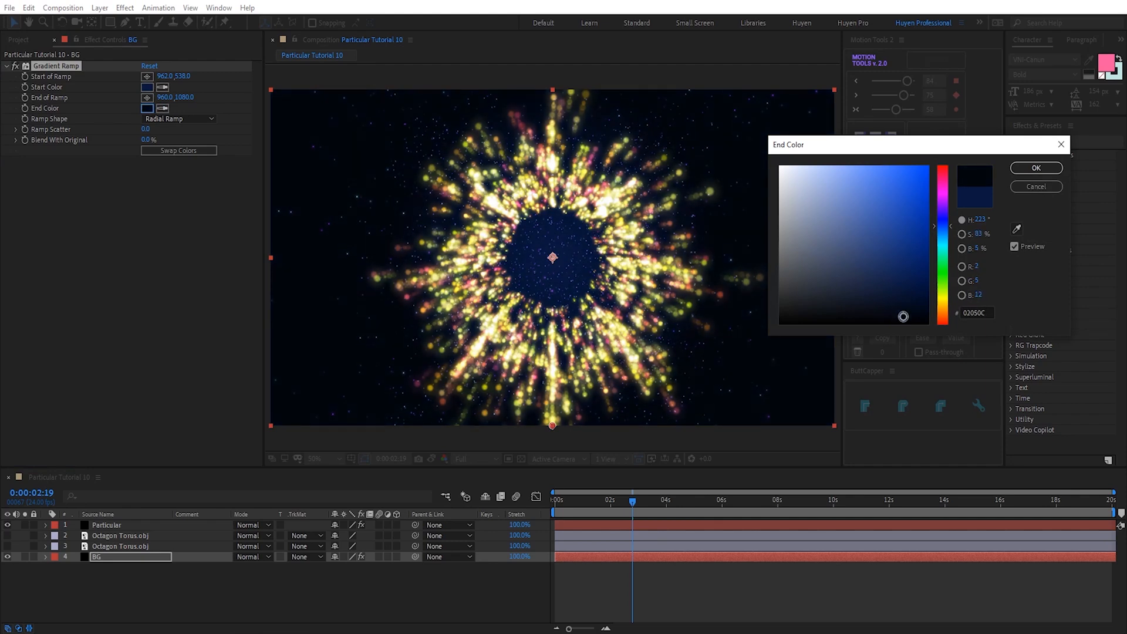
left_click_drag(945, 223, 946, 209)
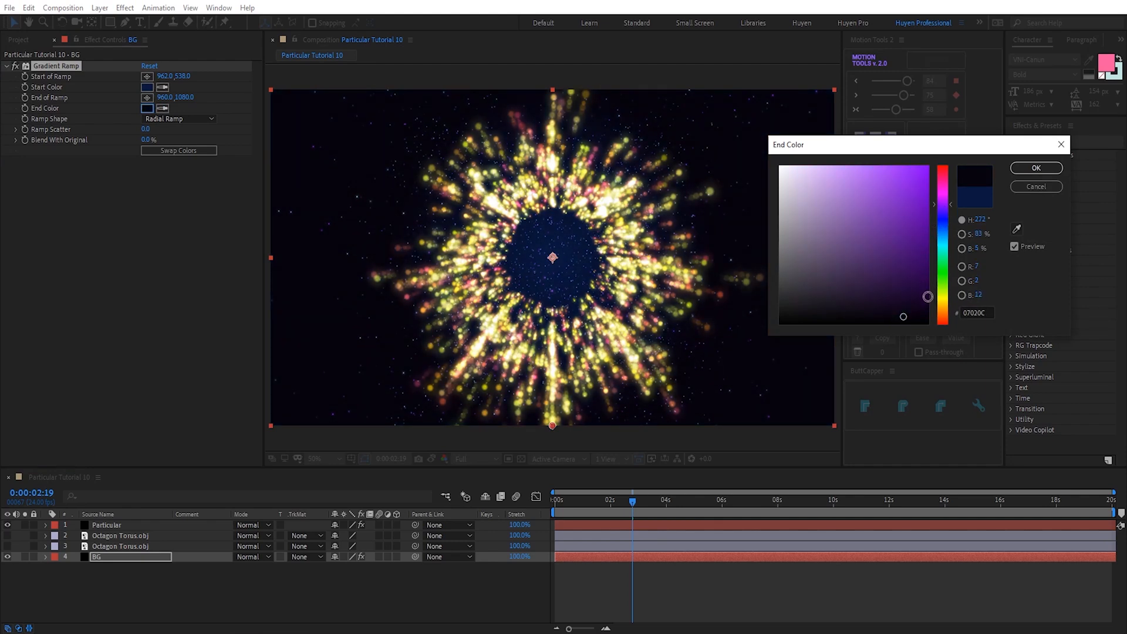
left_click(1036, 168)
Preview the particle burst over the gradient background from the first frame, and replay it from around the two-second mark.
left_click(598, 504)
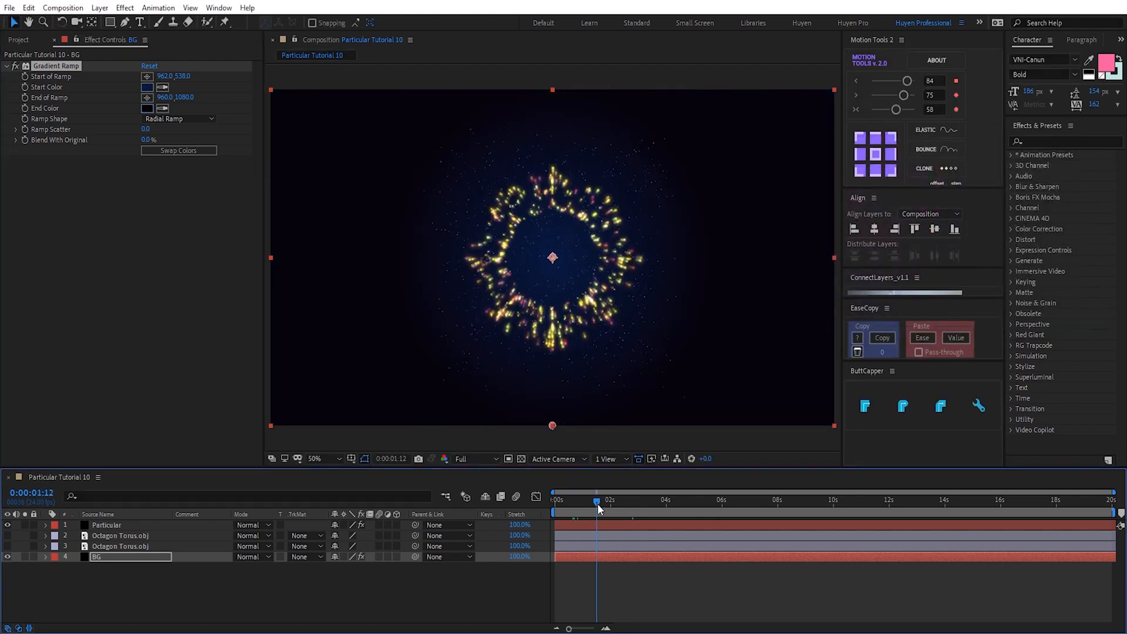
left_click_drag(598, 504, 555, 506)
key("space")
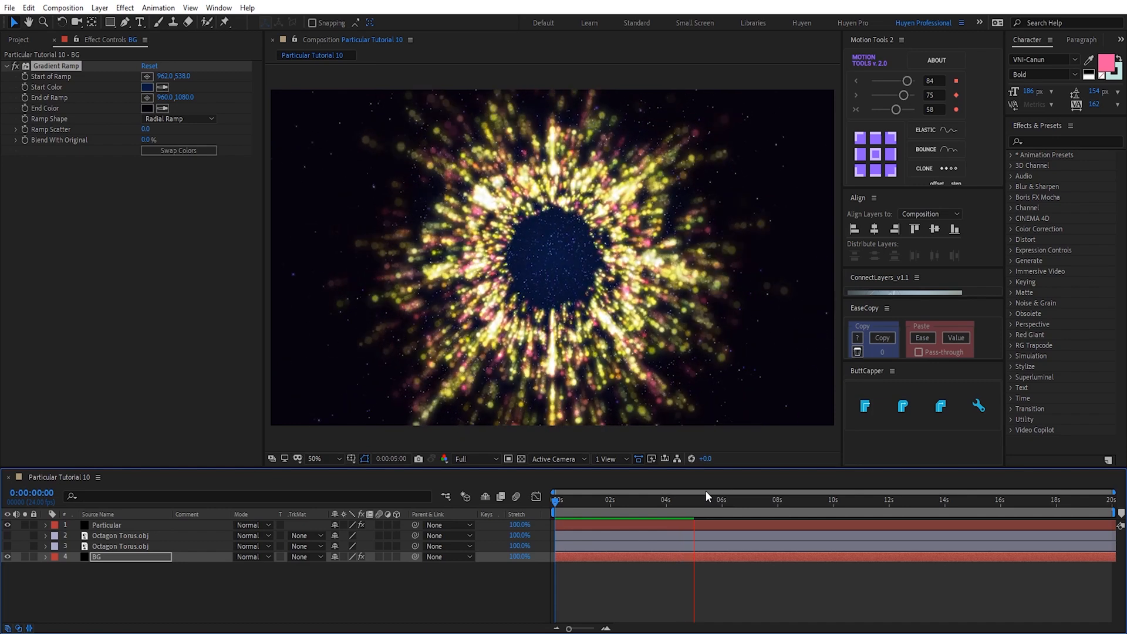
left_click(615, 497)
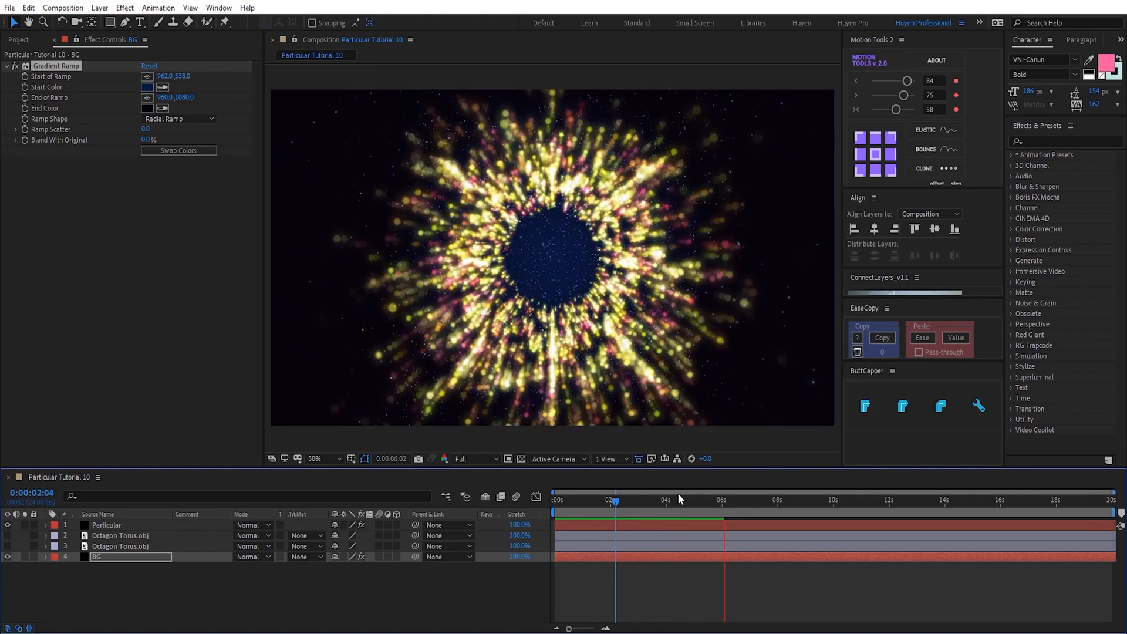
key("space")
left_click(411, 581)
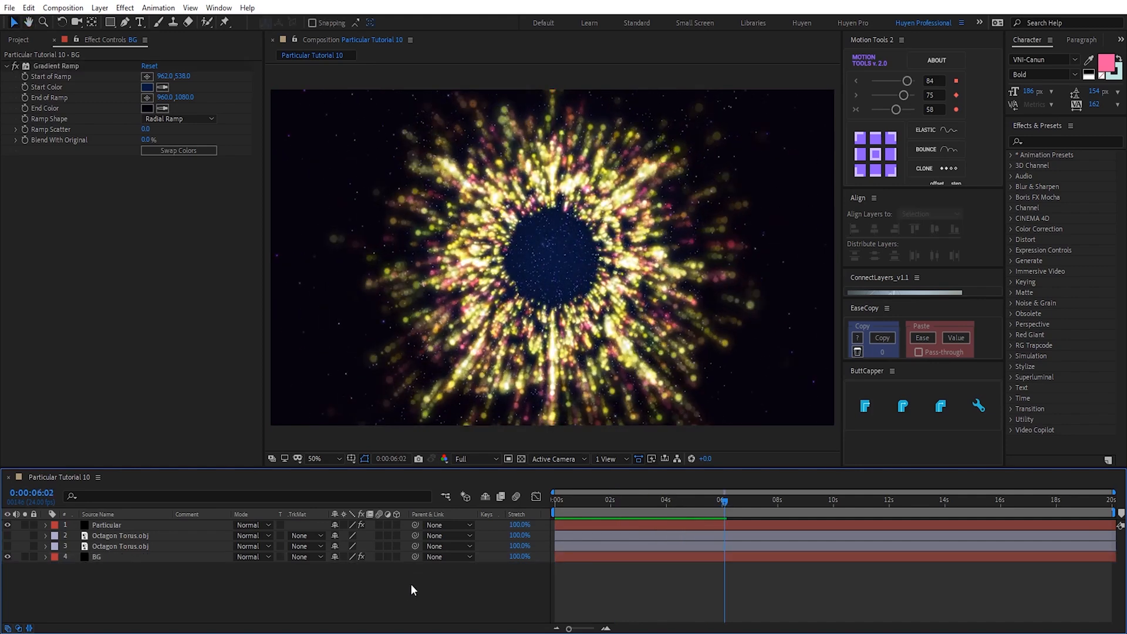
left_click(608, 500)
key("space")
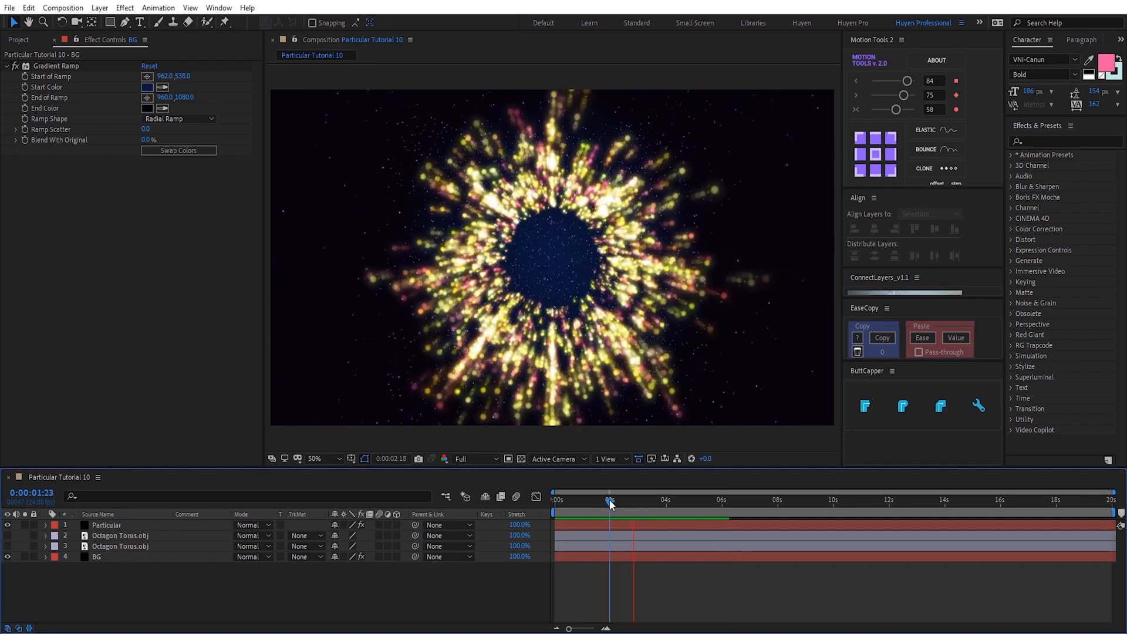